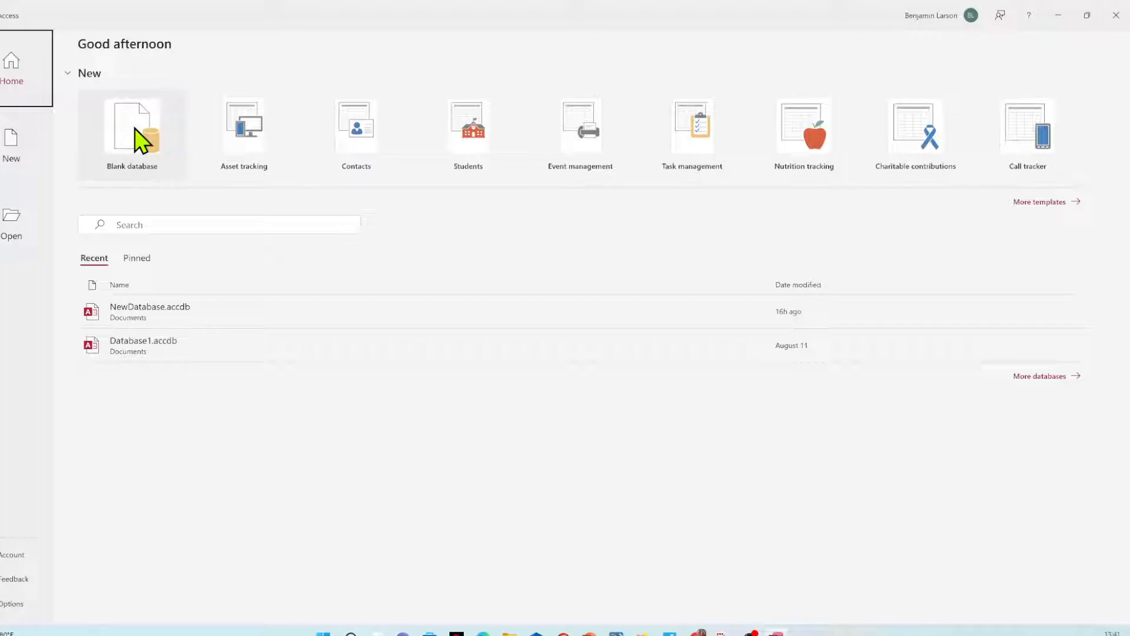
Create a blank database with the file name TestDB.accdb.
left_click(141, 140)
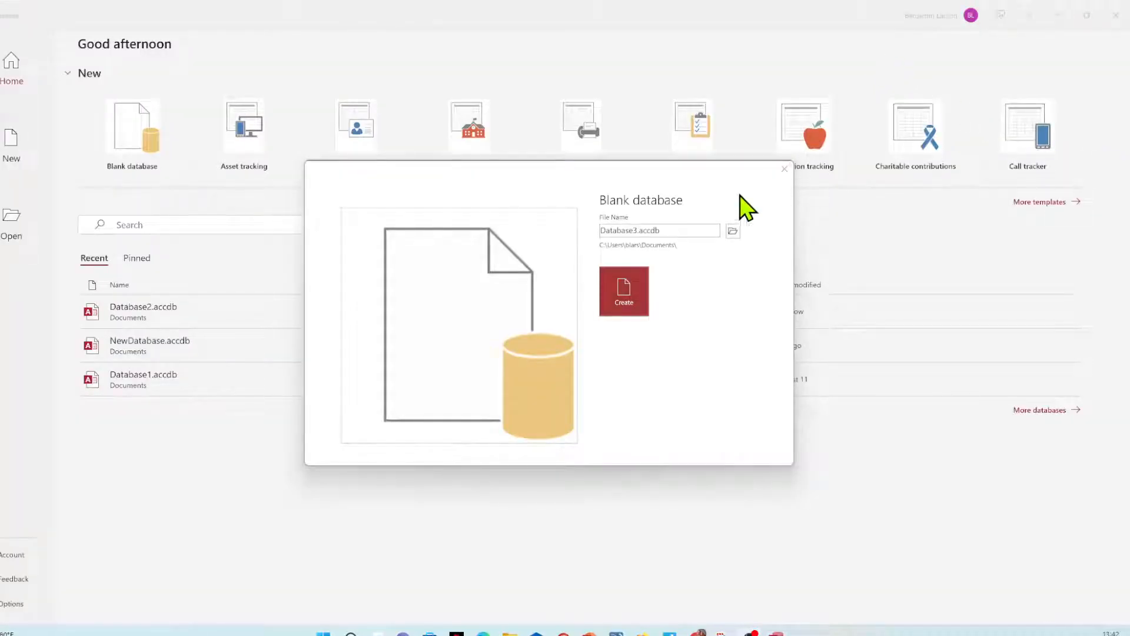
left_click(613, 229)
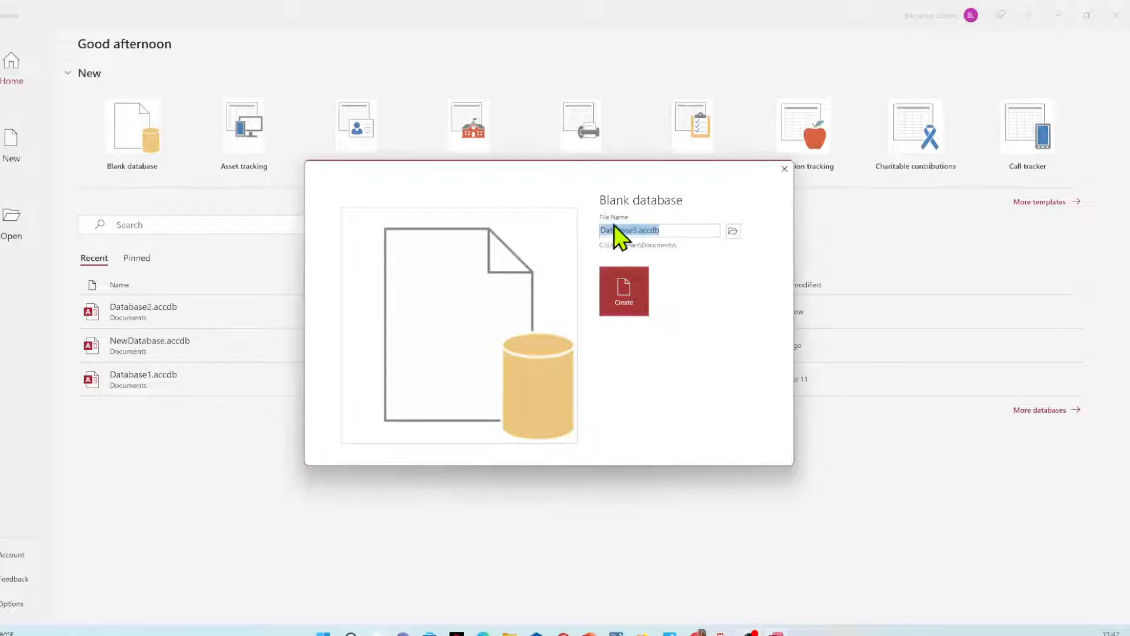
left_click(633, 230)
double_click(634, 230)
key("BackSpace")
type("TestdB")
key("BackSpace")
key("BackSpace")
type("DB")
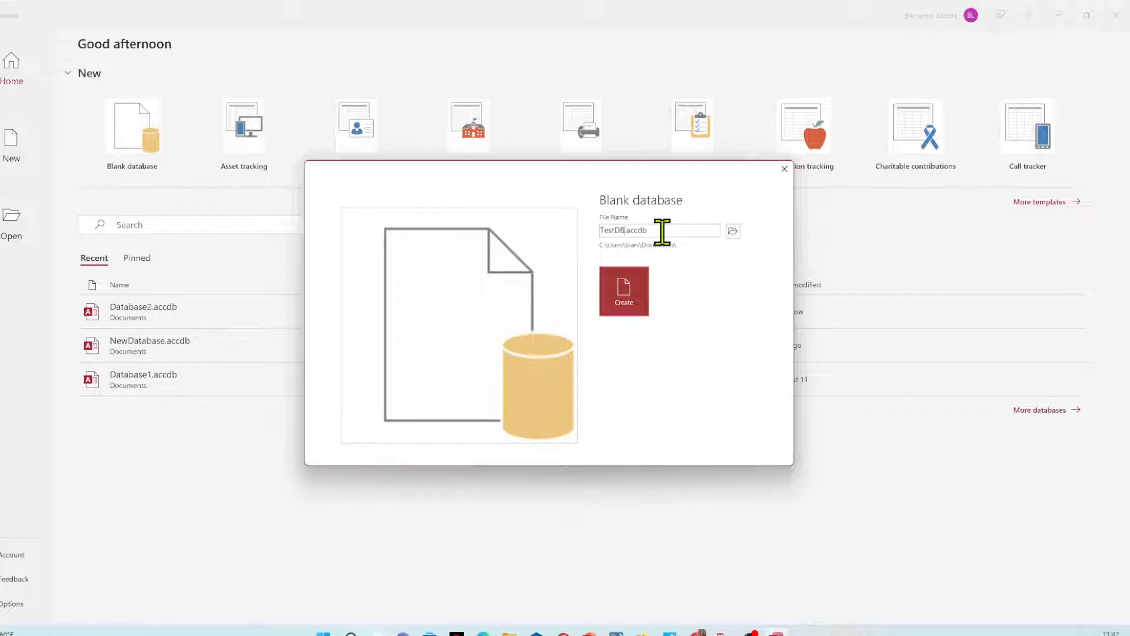
left_click(635, 291)
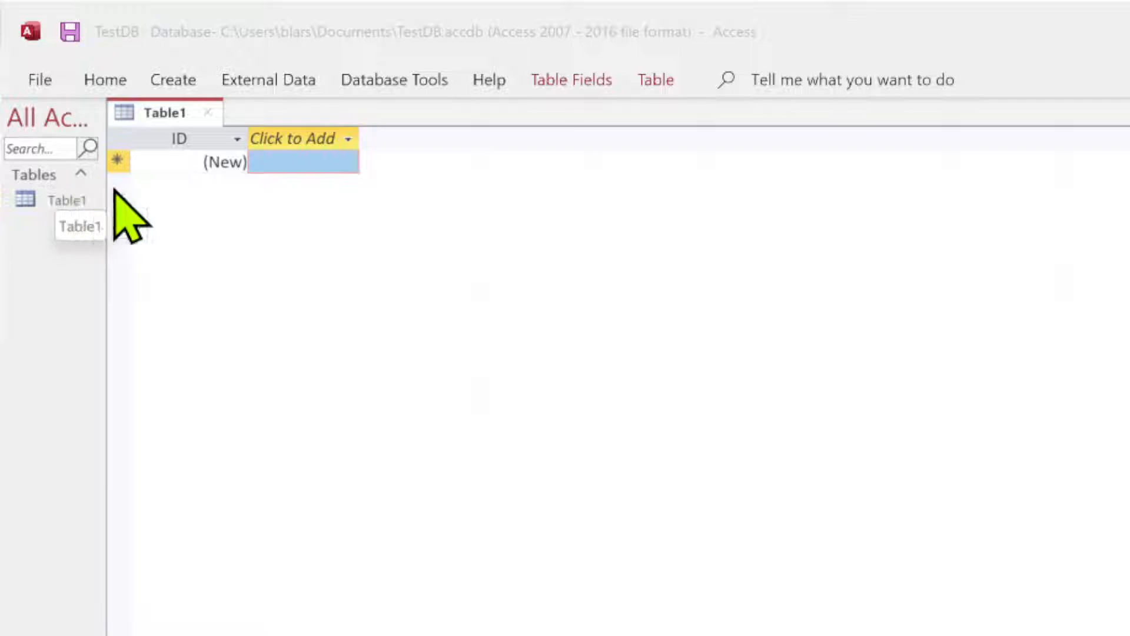
left_click(188, 144)
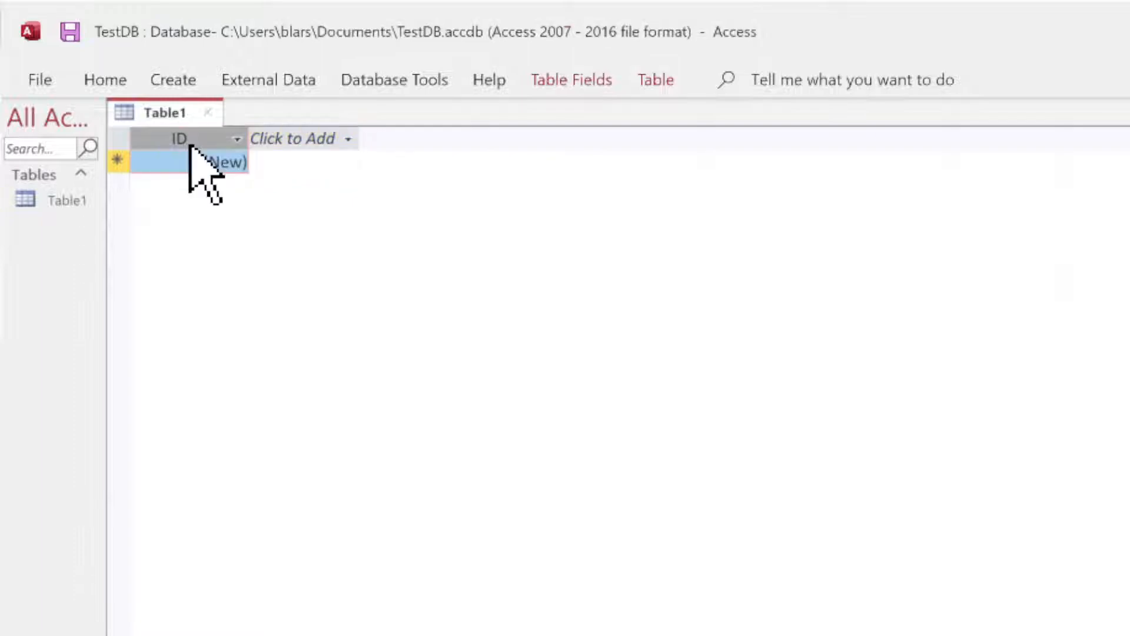
left_click(234, 141)
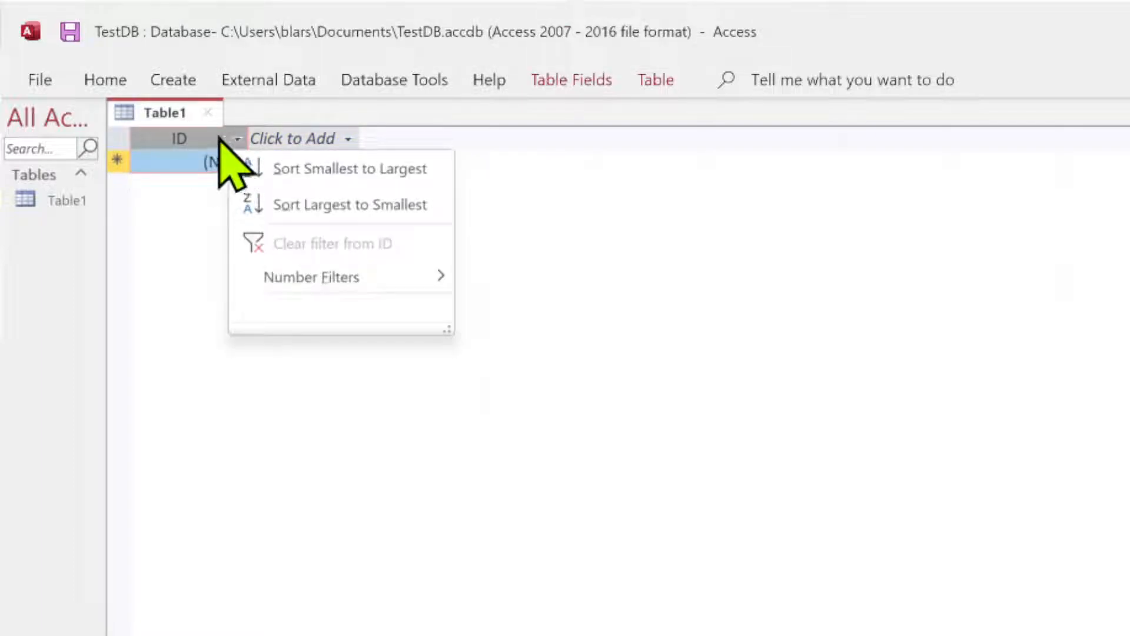
left_click(181, 136)
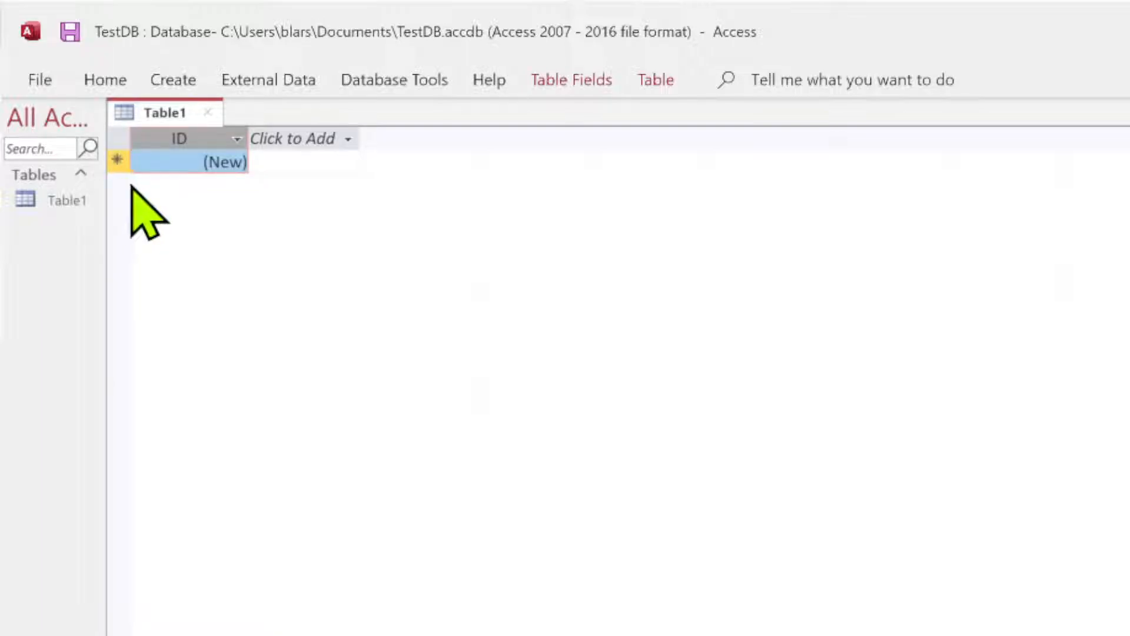
Add a Short Text field named Student_NM after the ID column of the new table.
left_click(288, 142)
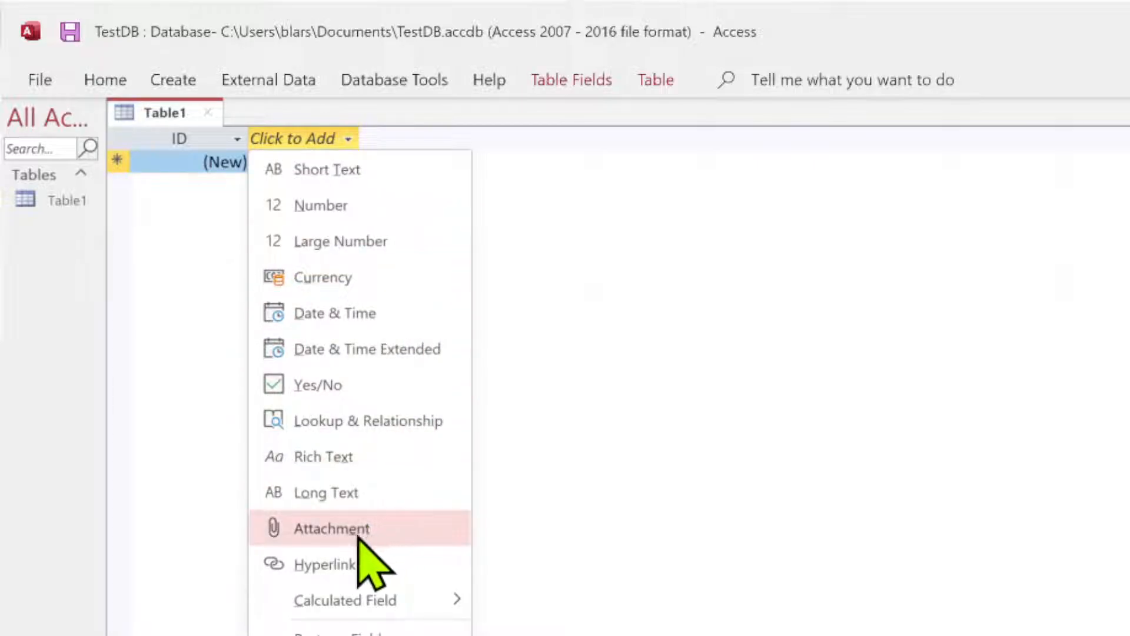
left_click(319, 170)
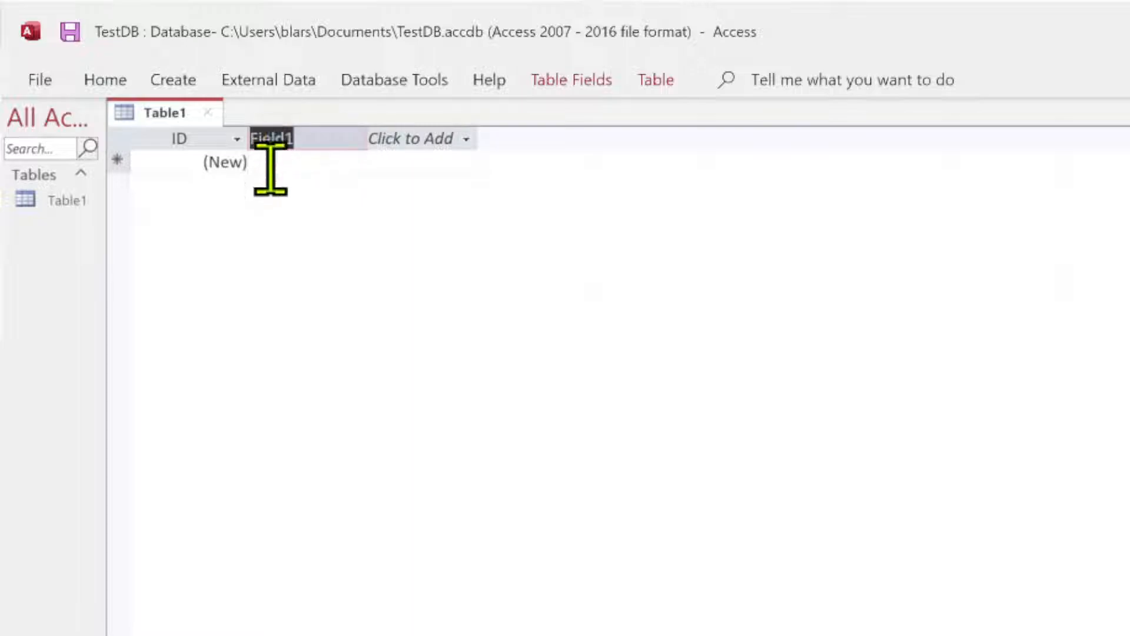
type("S")
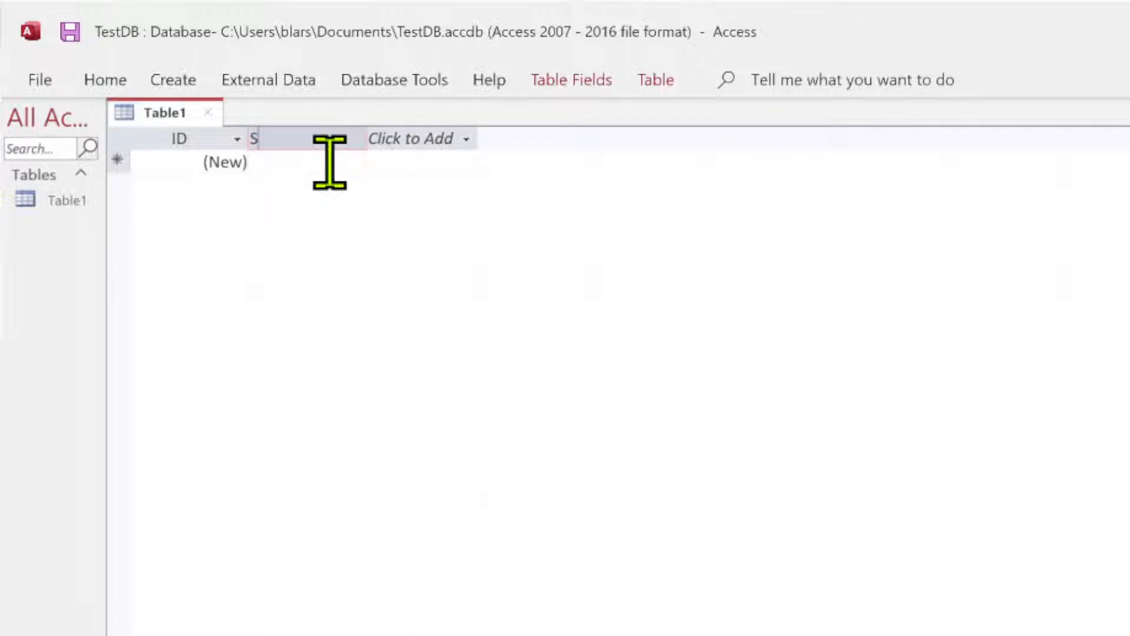
type("tudnnt_NM")
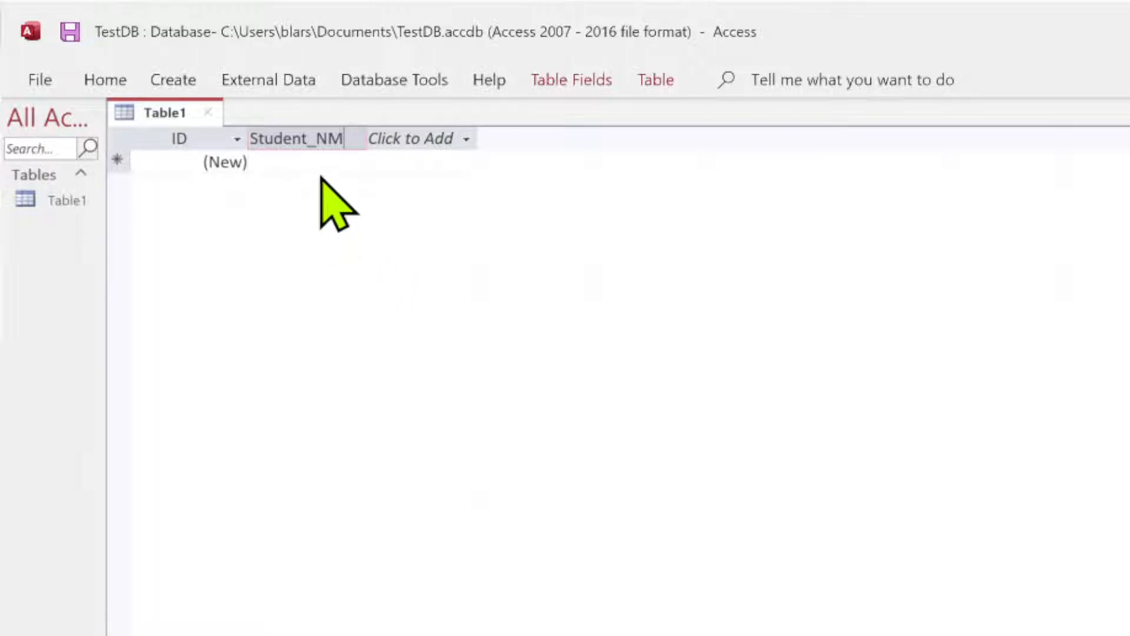
left_click(196, 165)
Enter three records in the table, each with a student's first name in the Student_NM field.
left_click(280, 160)
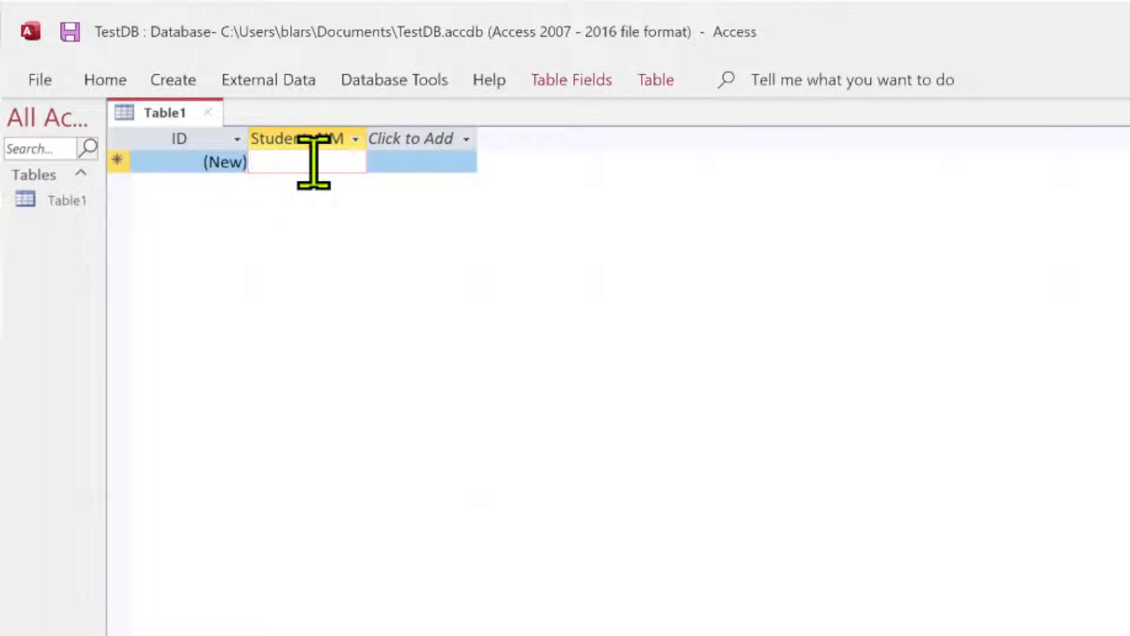
type("Brad")
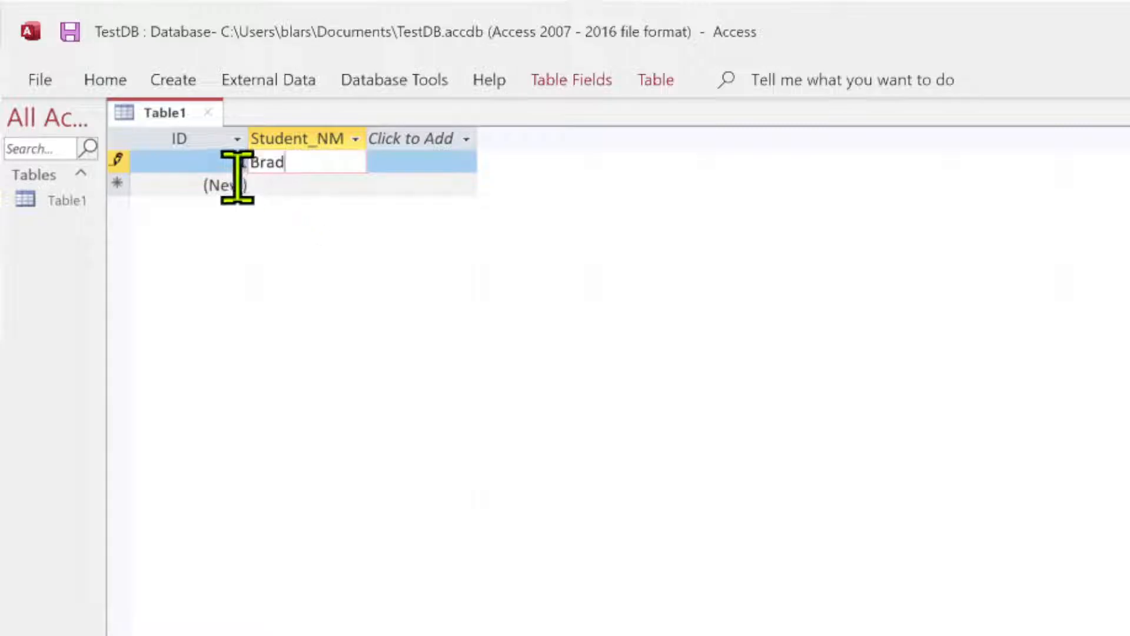
left_click(279, 190)
type("Christine")
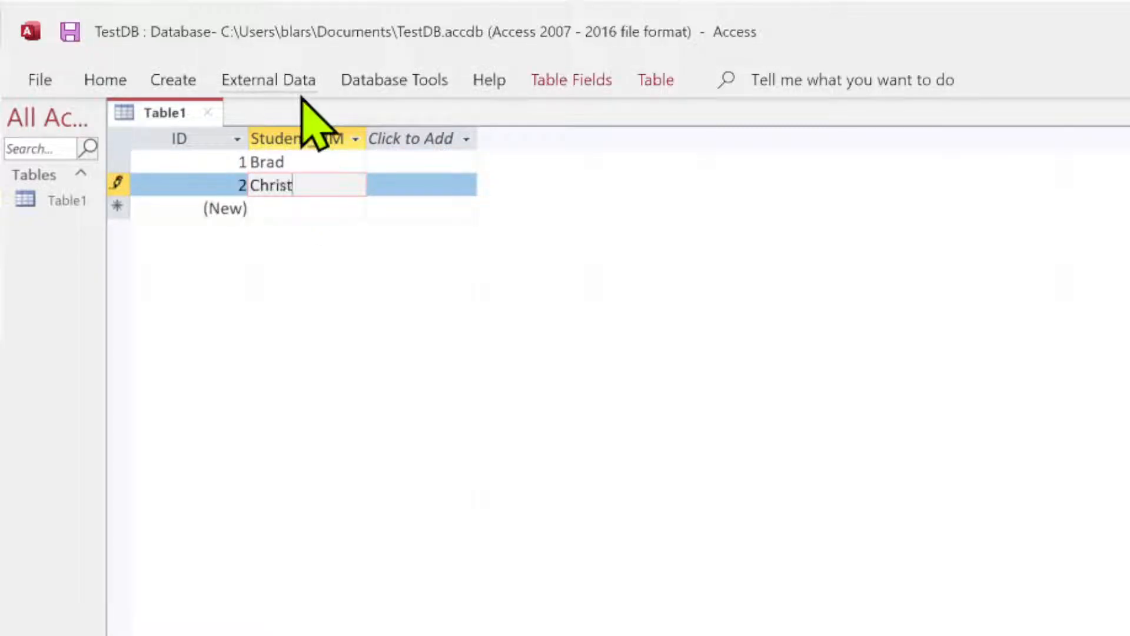
left_click(232, 210)
left_click(266, 209)
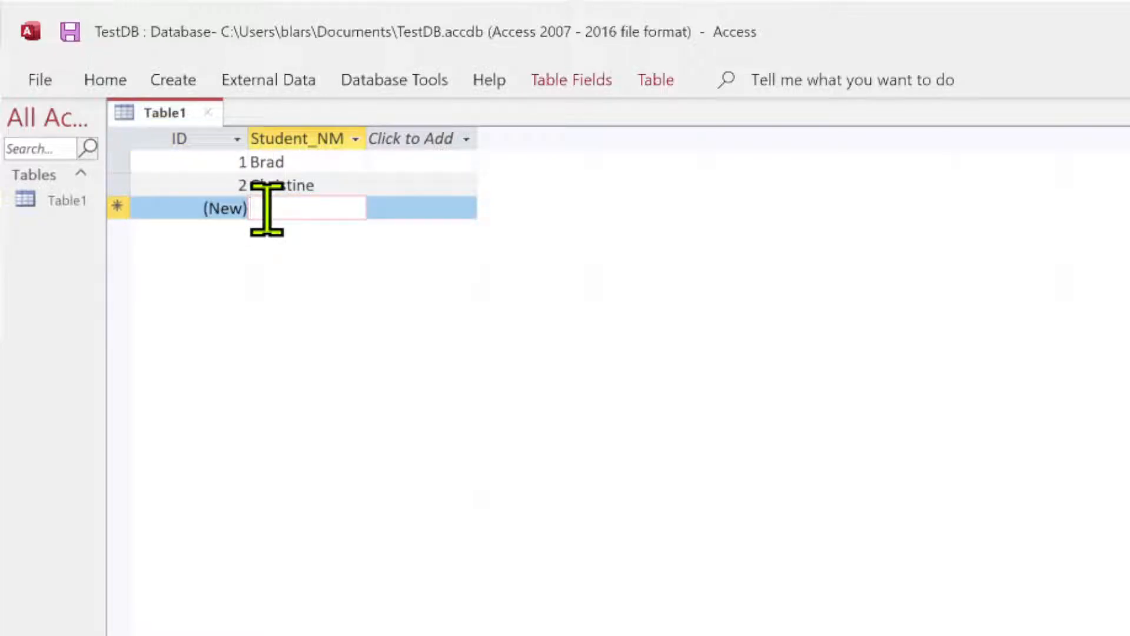
type("Frank")
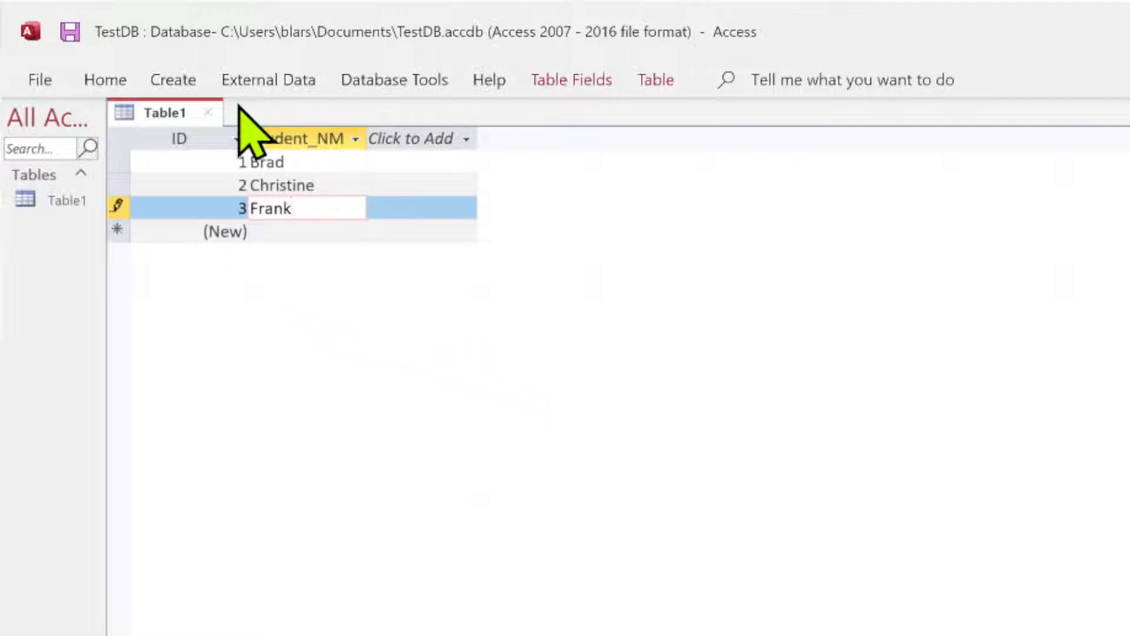
Close the table and save its design under the table name Student.
left_click(209, 113)
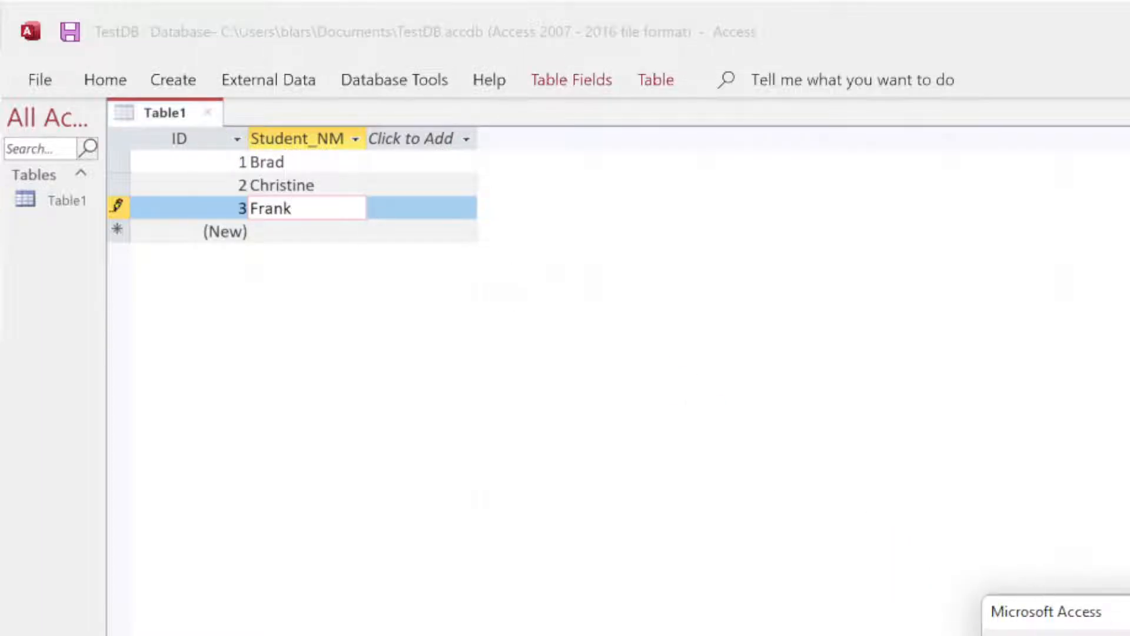
left_click_drag(1118, 612, 610, 315)
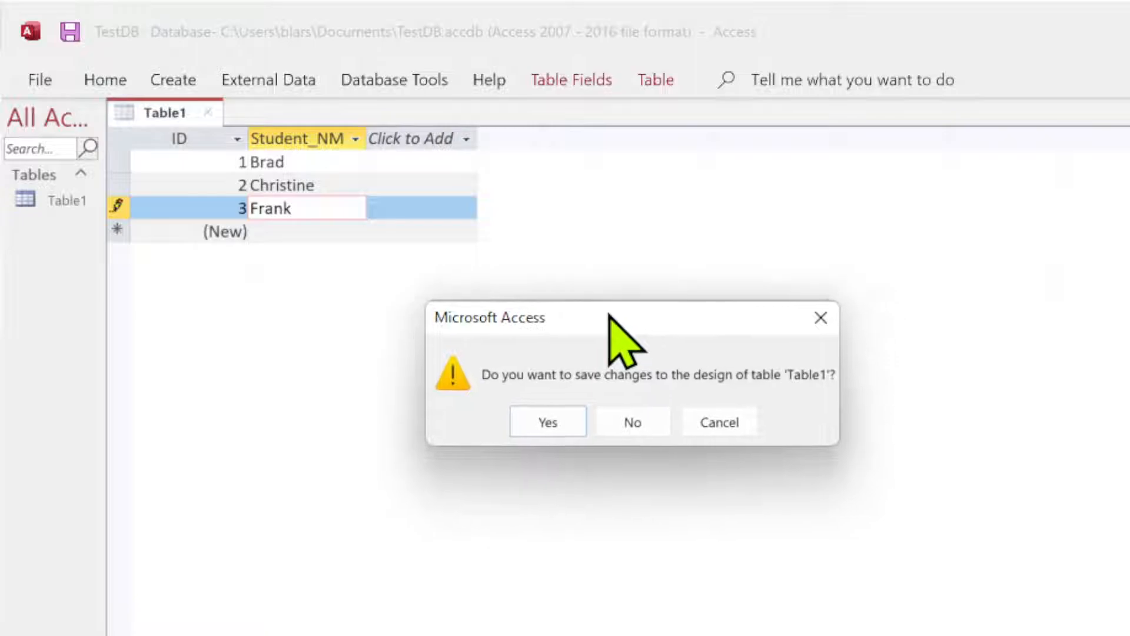
left_click(534, 428)
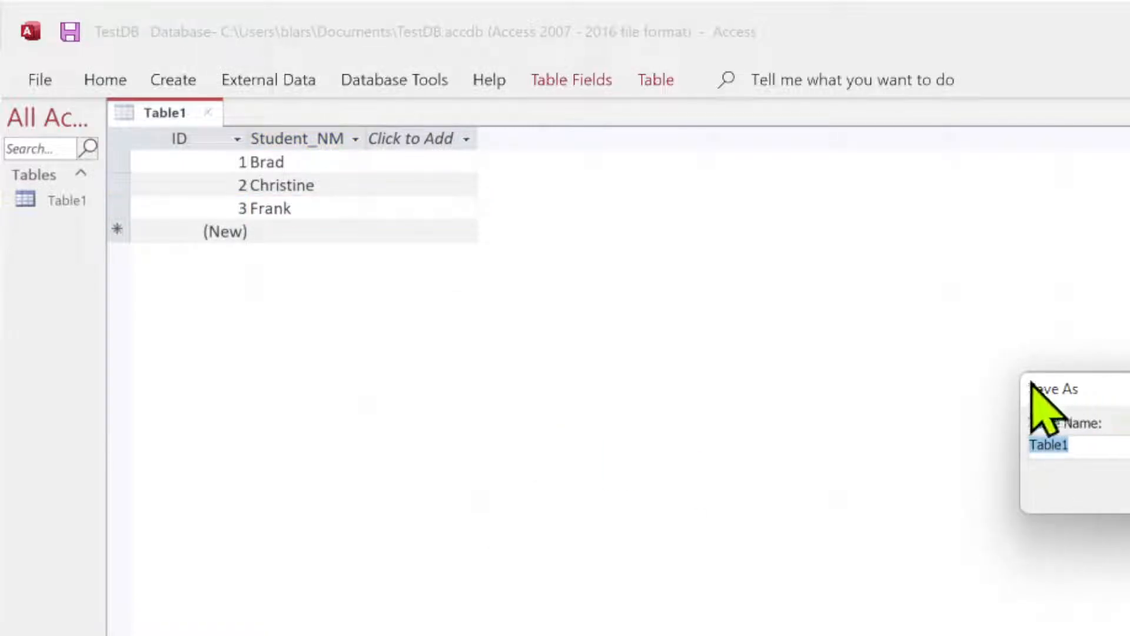
left_click_drag(1032, 384, 392, 302)
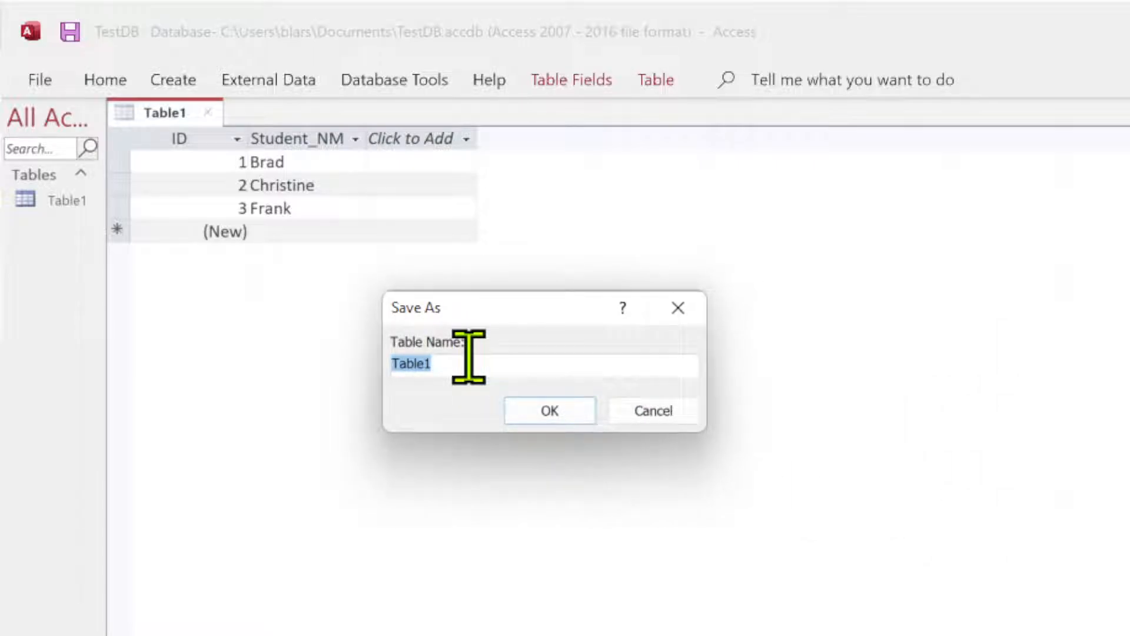
type("Student")
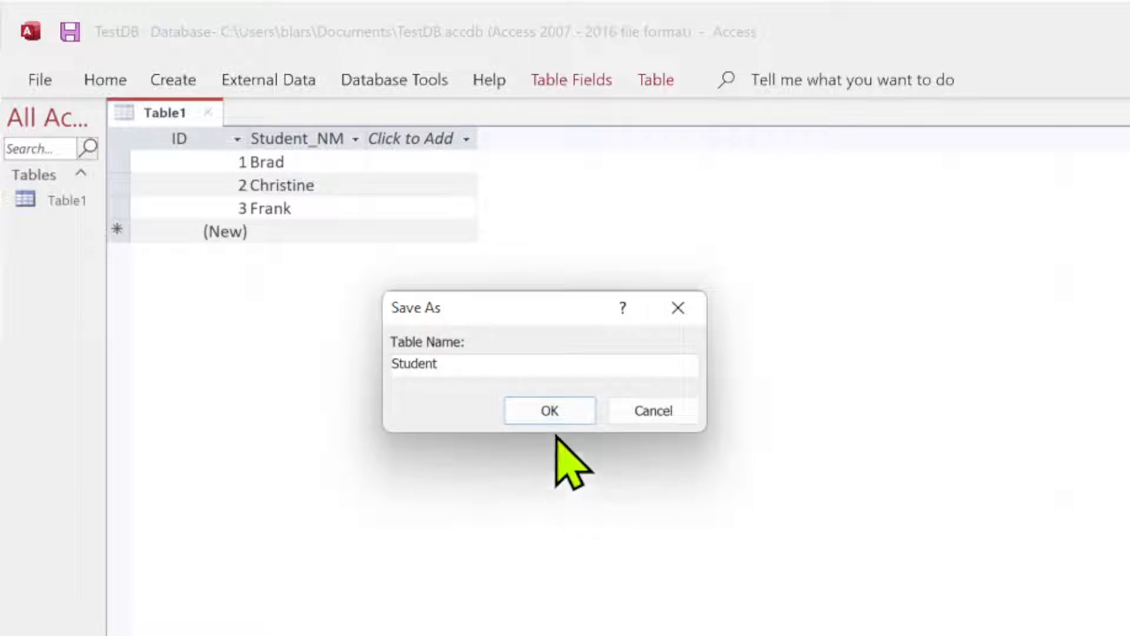
left_click(548, 412)
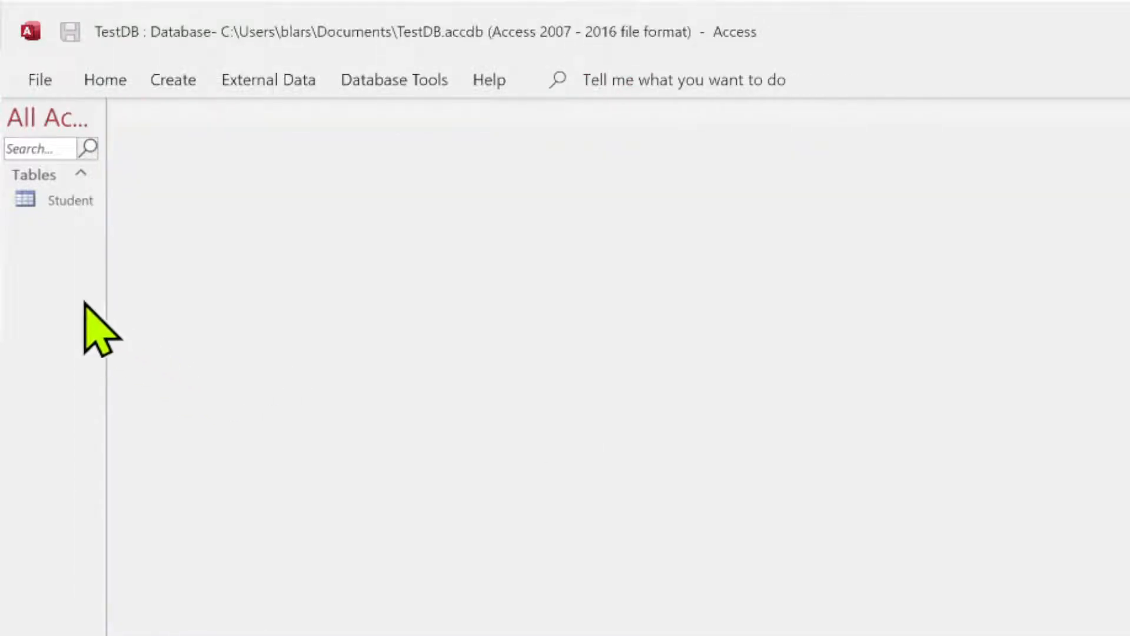
Start a second table in design view and name its first field ClassID.
left_click(28, 197)
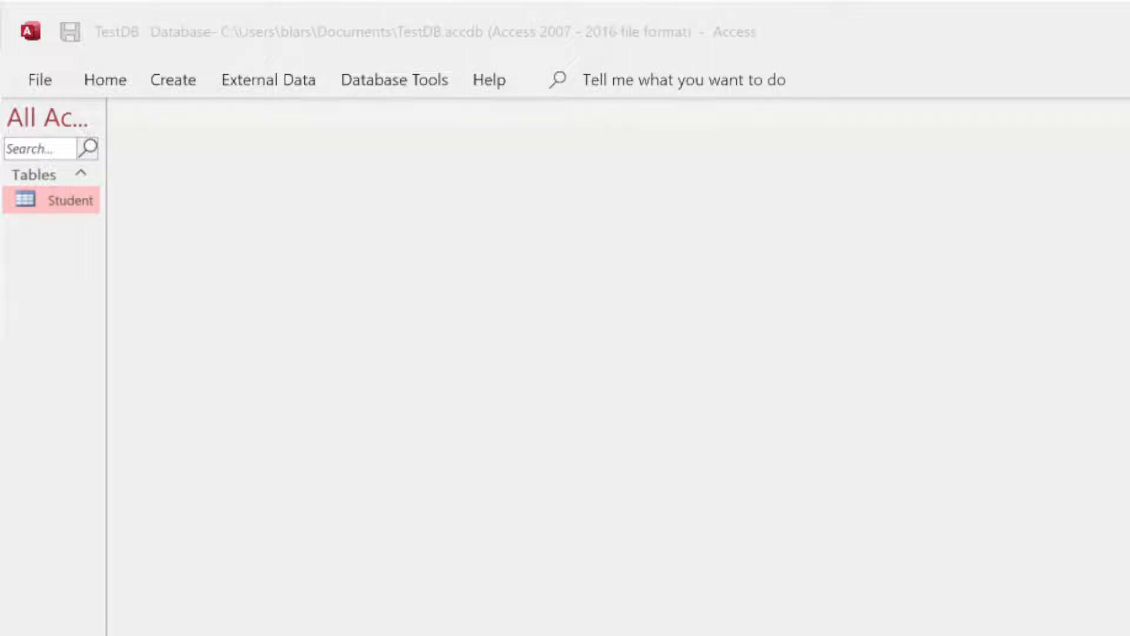
left_click(166, 81)
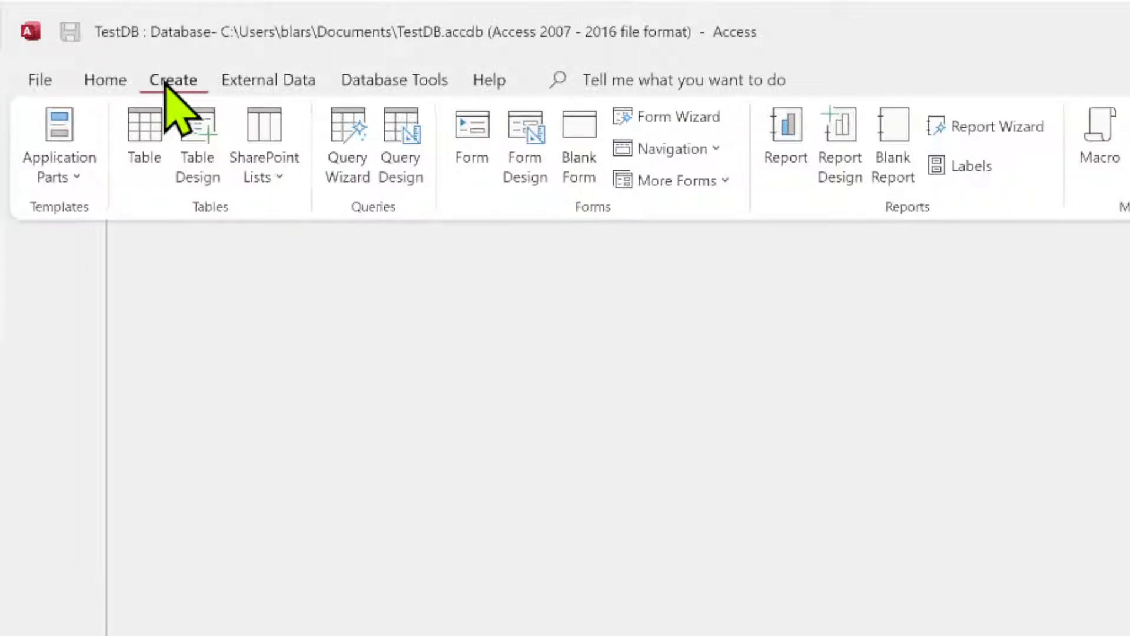
left_click(203, 176)
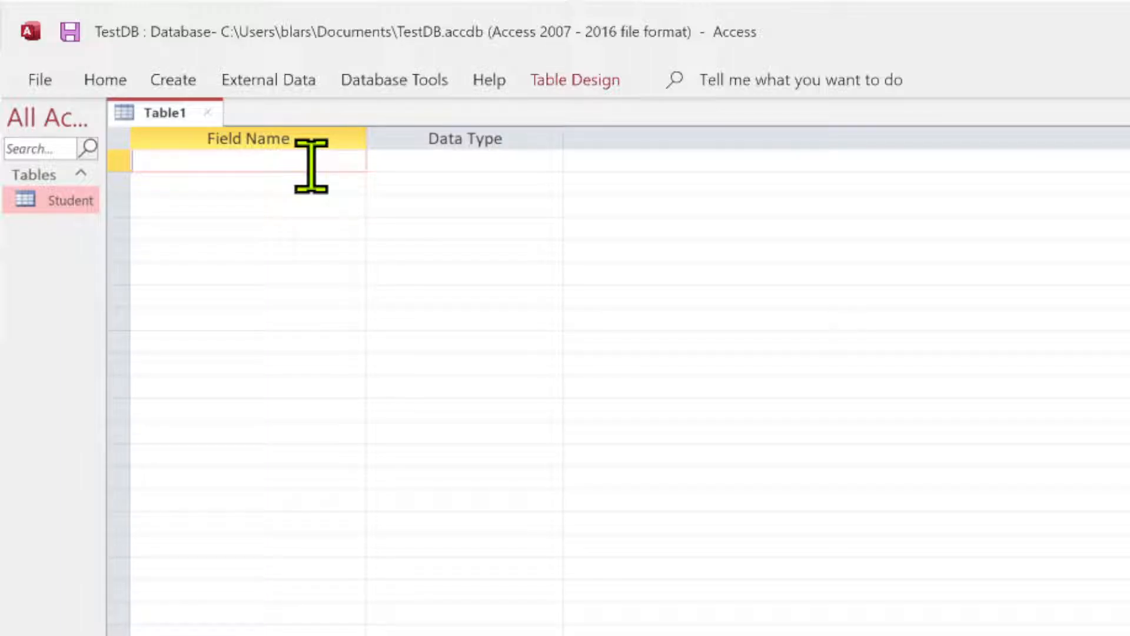
type("Teachers")
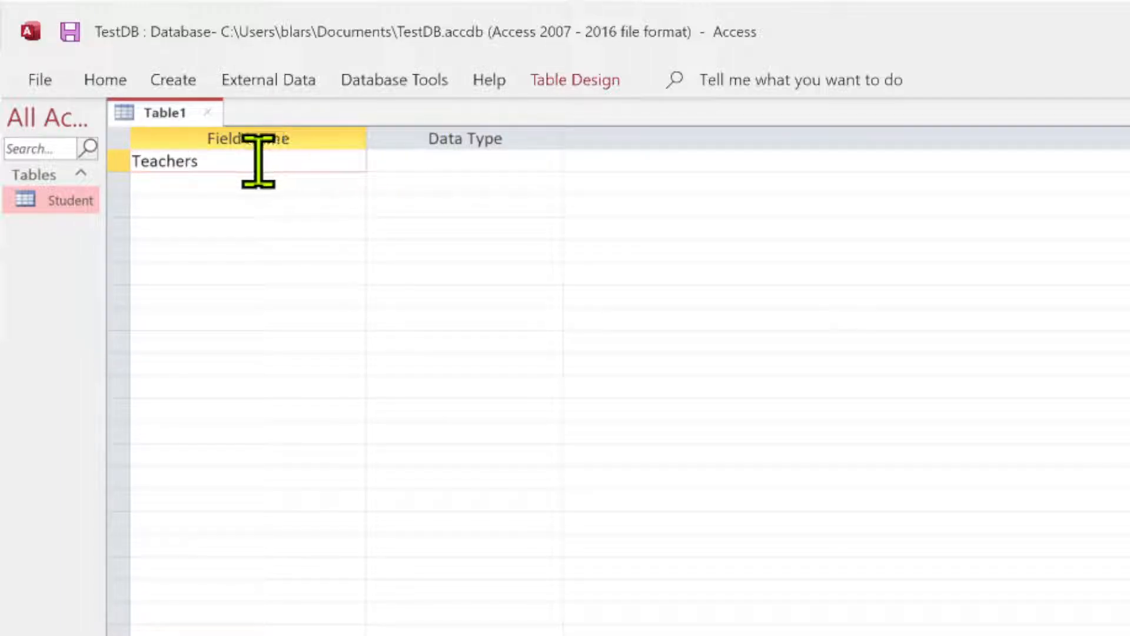
left_click_drag(267, 160, 10, 147)
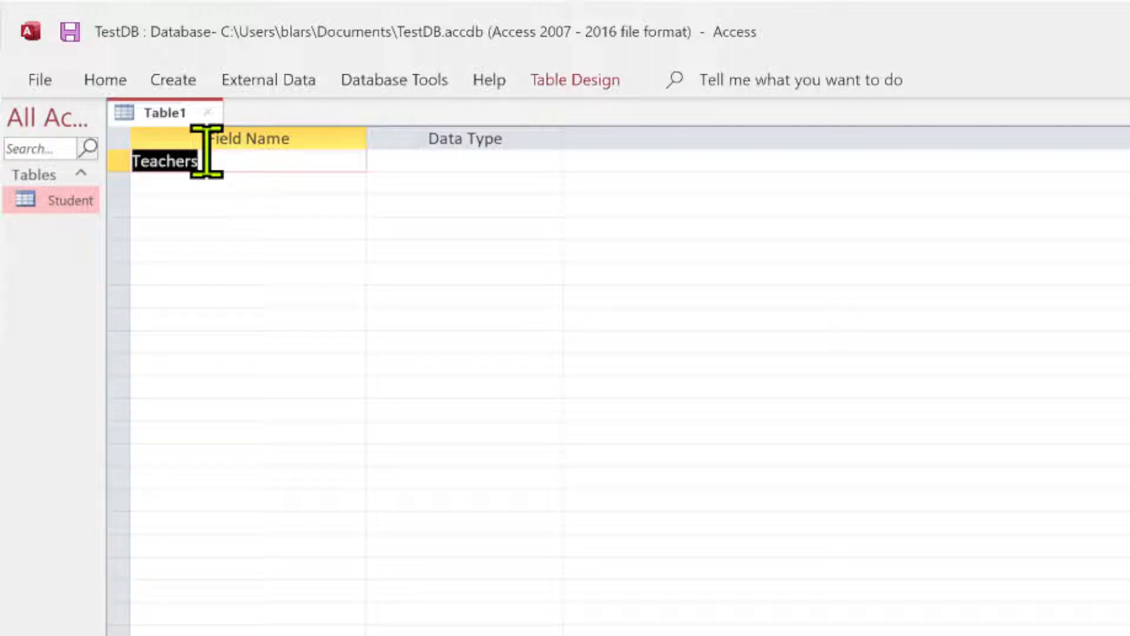
type("ClassID")
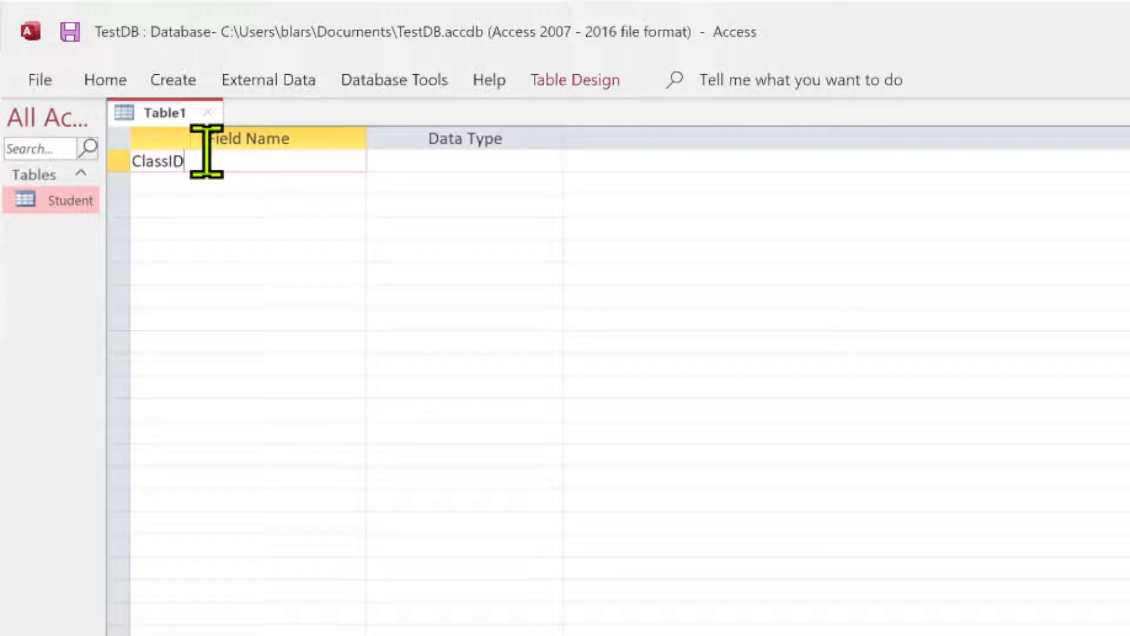
Set the ClassID field's data type to AutoNumber and make it the primary key.
left_click(454, 158)
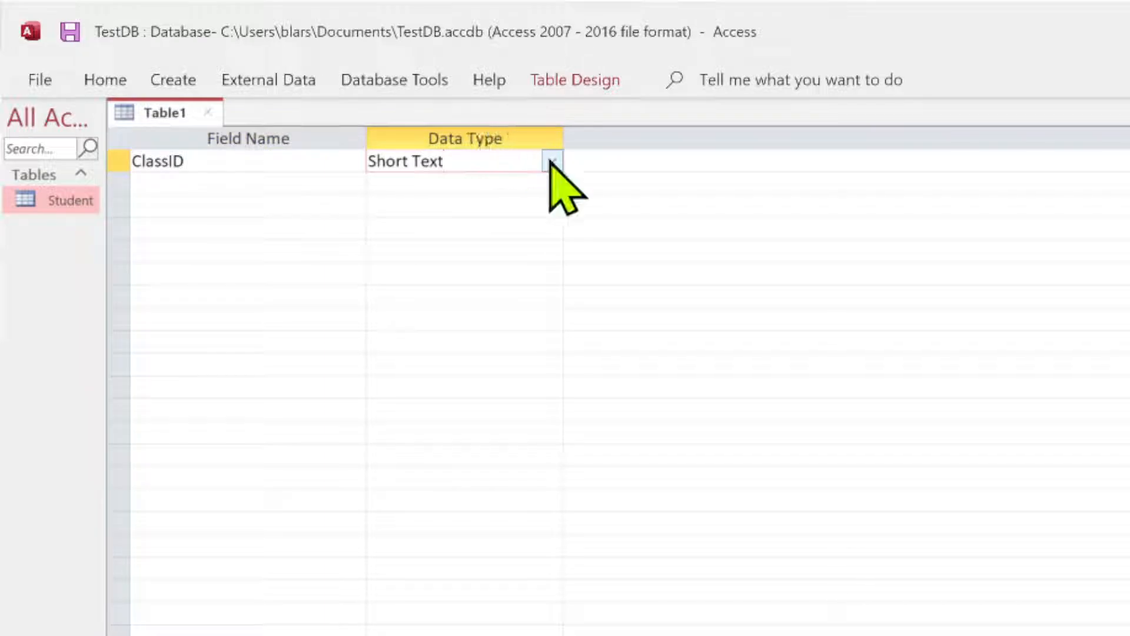
left_click(552, 162)
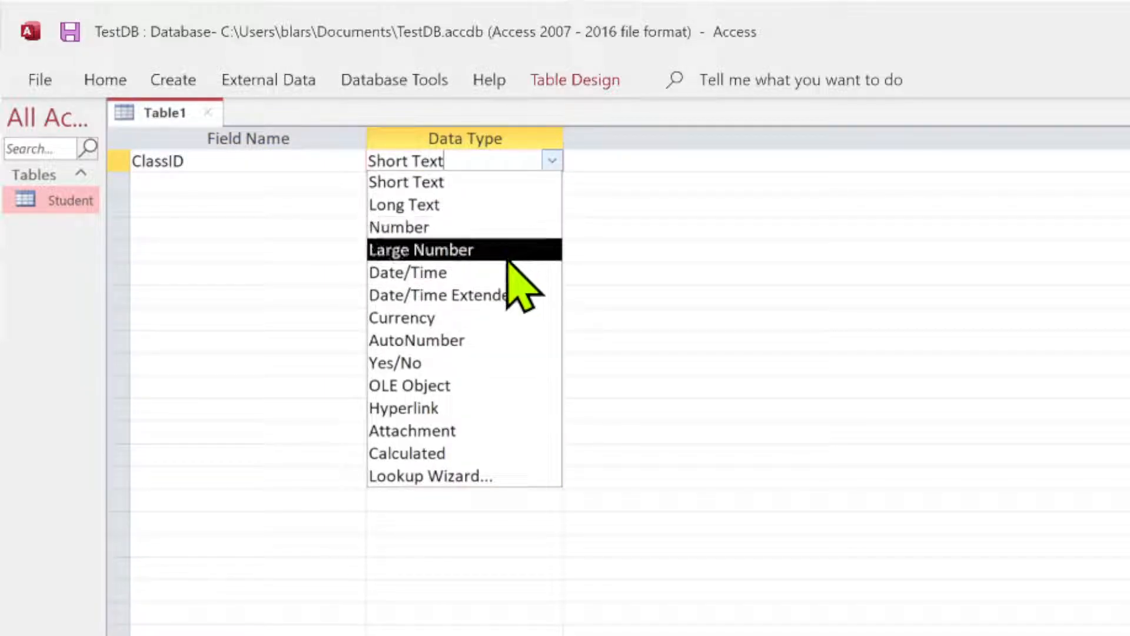
left_click(456, 341)
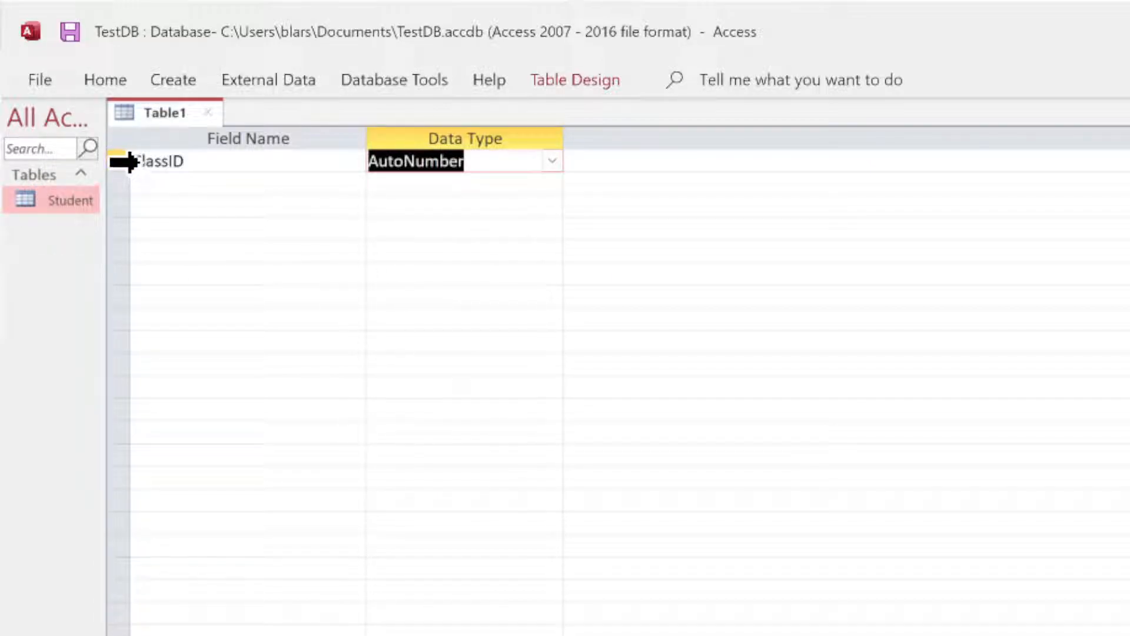
right_click(121, 164)
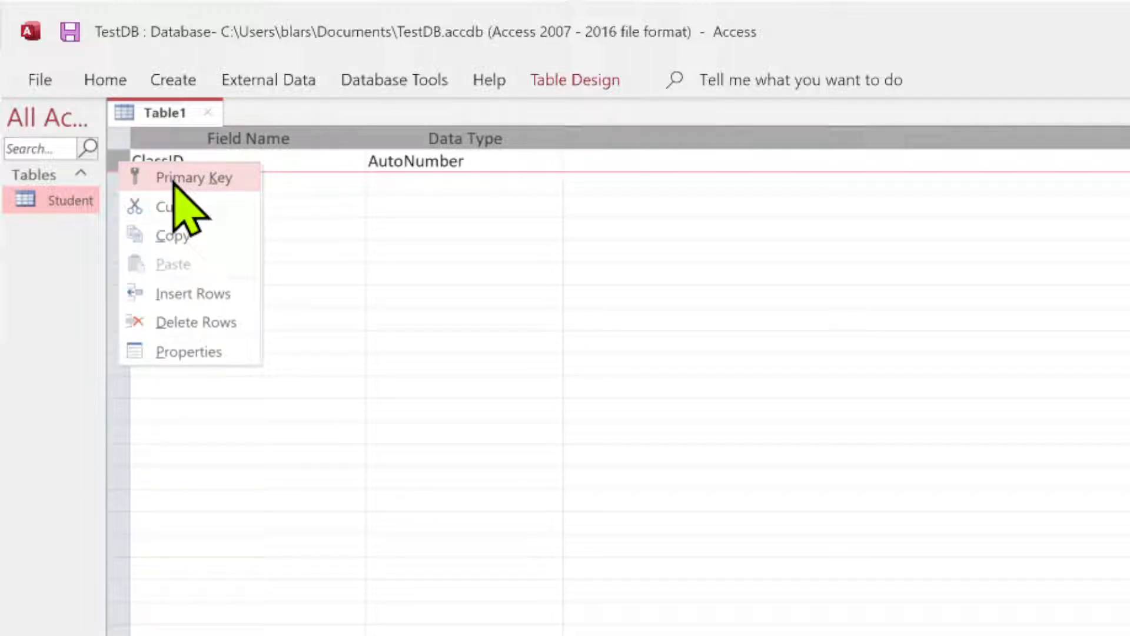
left_click(177, 177)
Add two Short Text fields named Class_NM and TeacherID below ClassID.
left_click(184, 190)
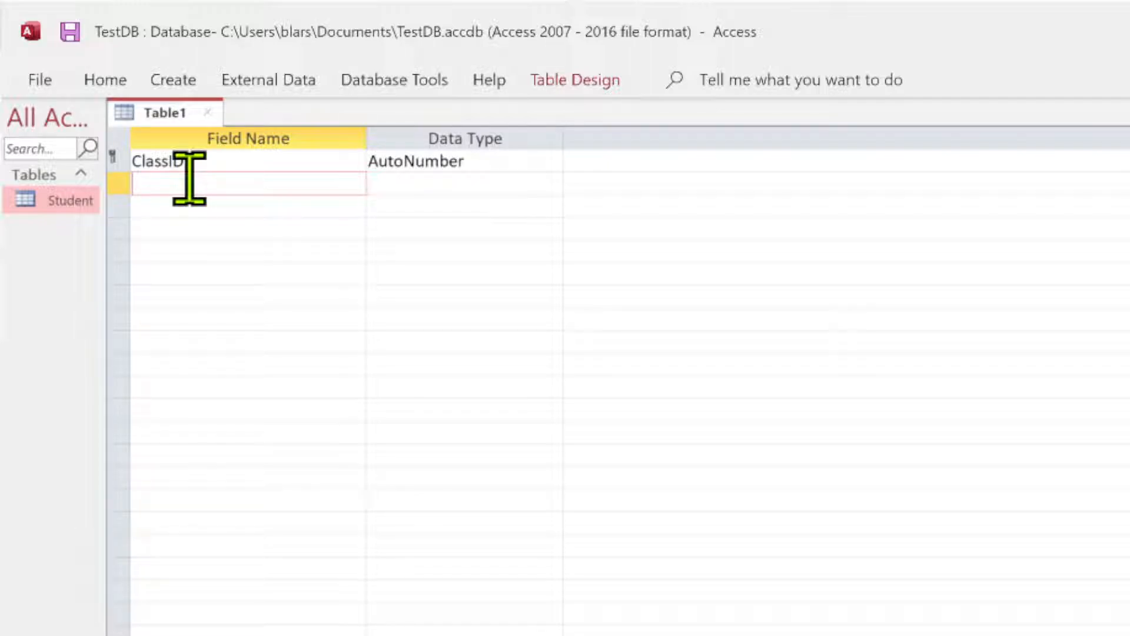
type("ass_NM")
key("Tab")
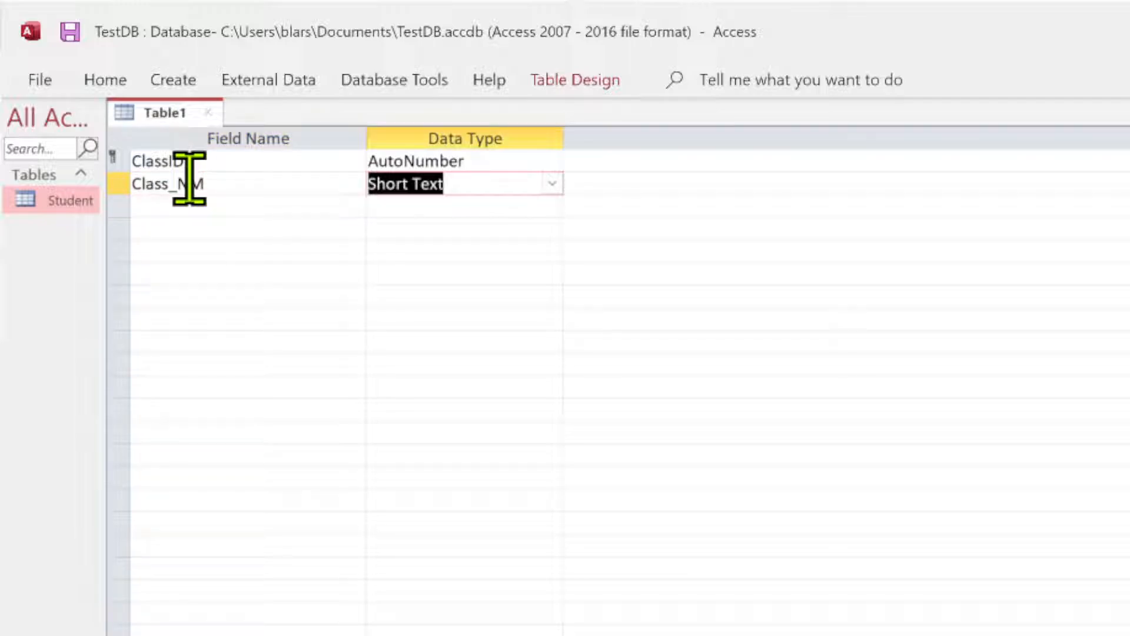
left_click(184, 213)
type("TeacherID")
key("Tab")
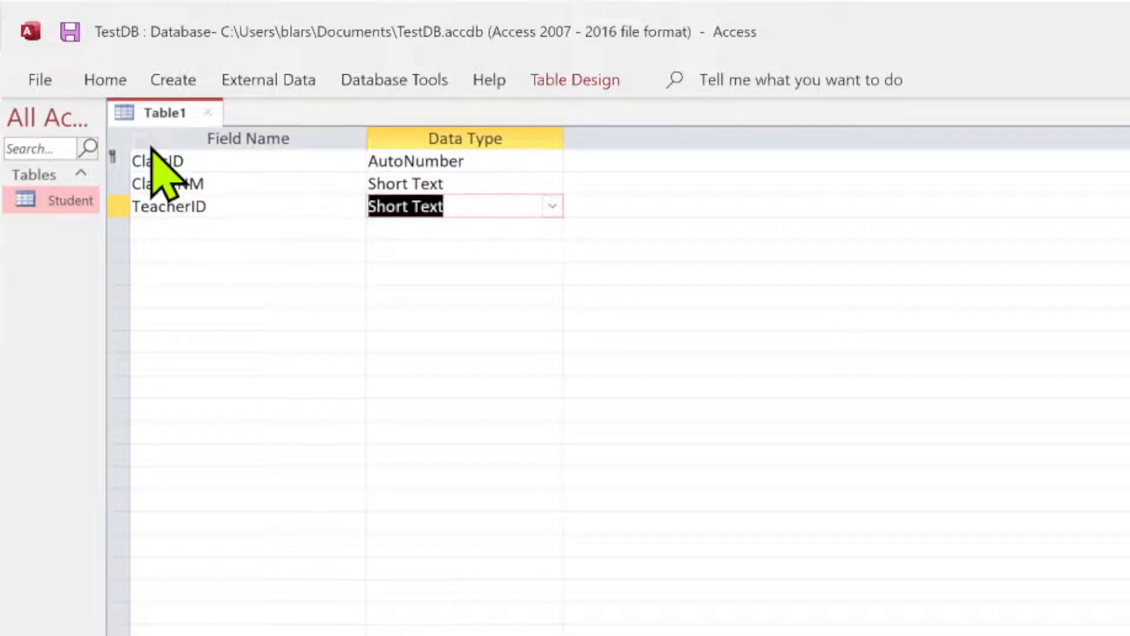
Set the TeacherID field's data type to Number.
key("Down")
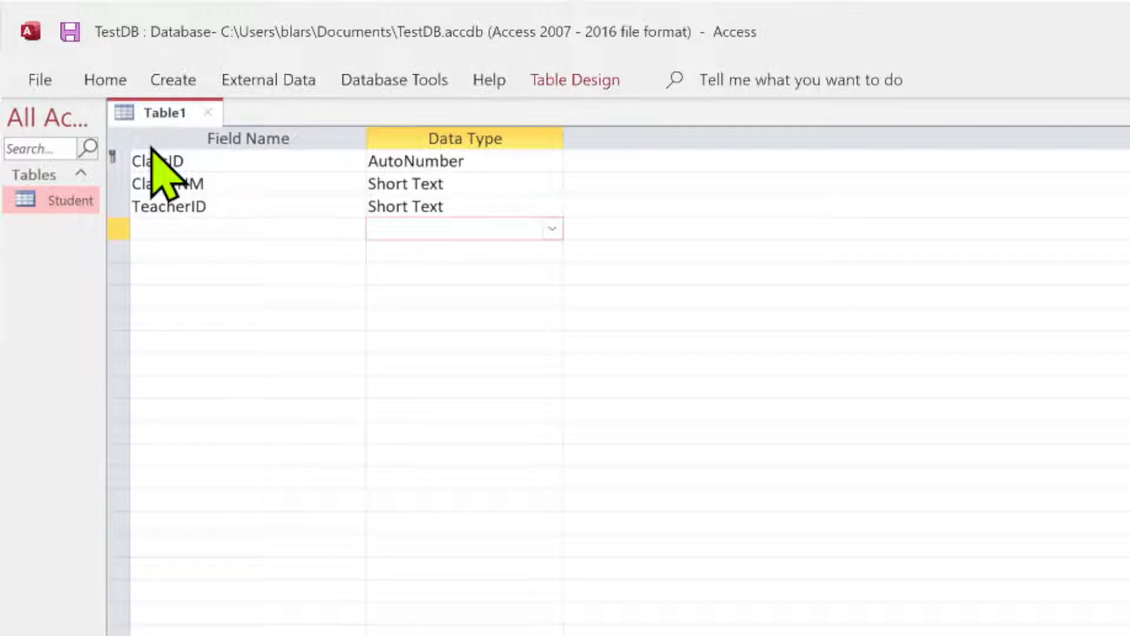
left_click(465, 208)
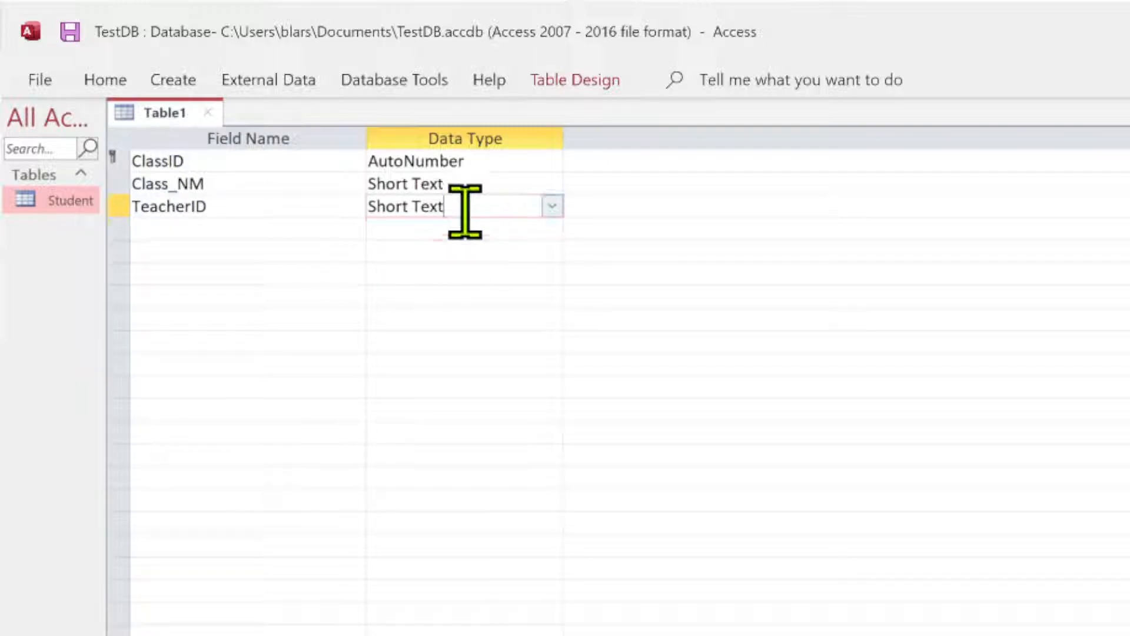
left_click(552, 207)
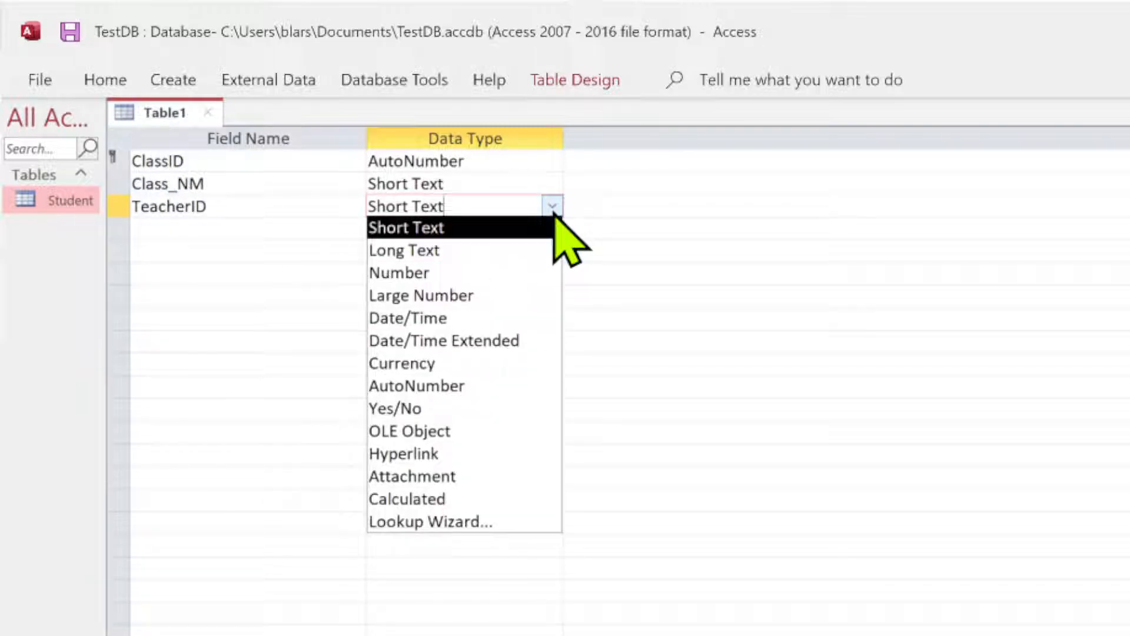
left_click(449, 274)
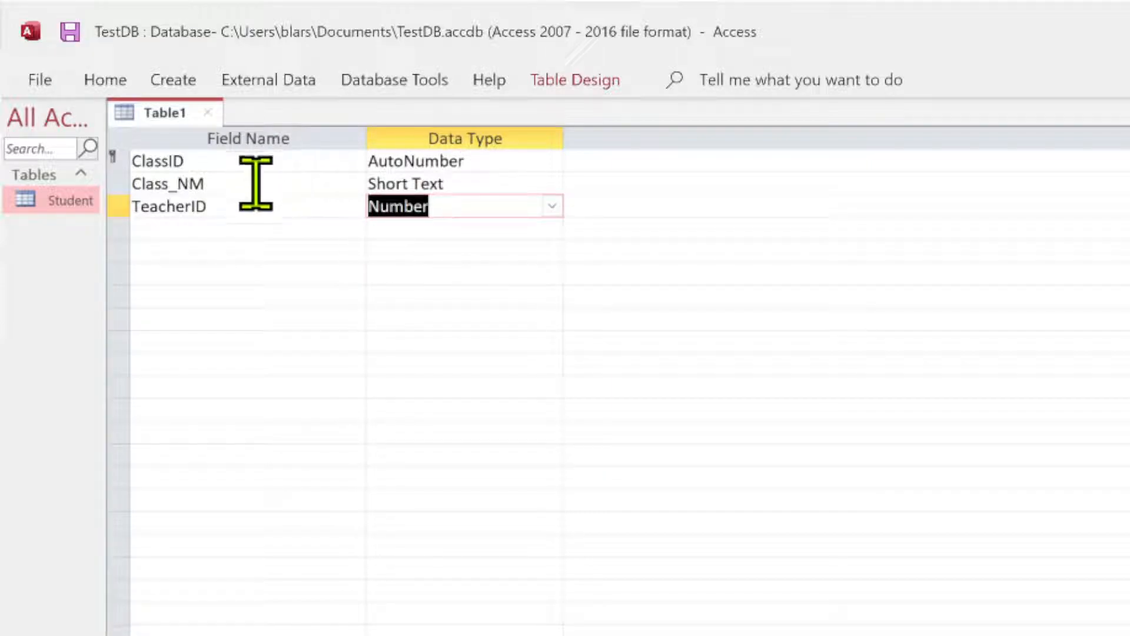
left_click(226, 207)
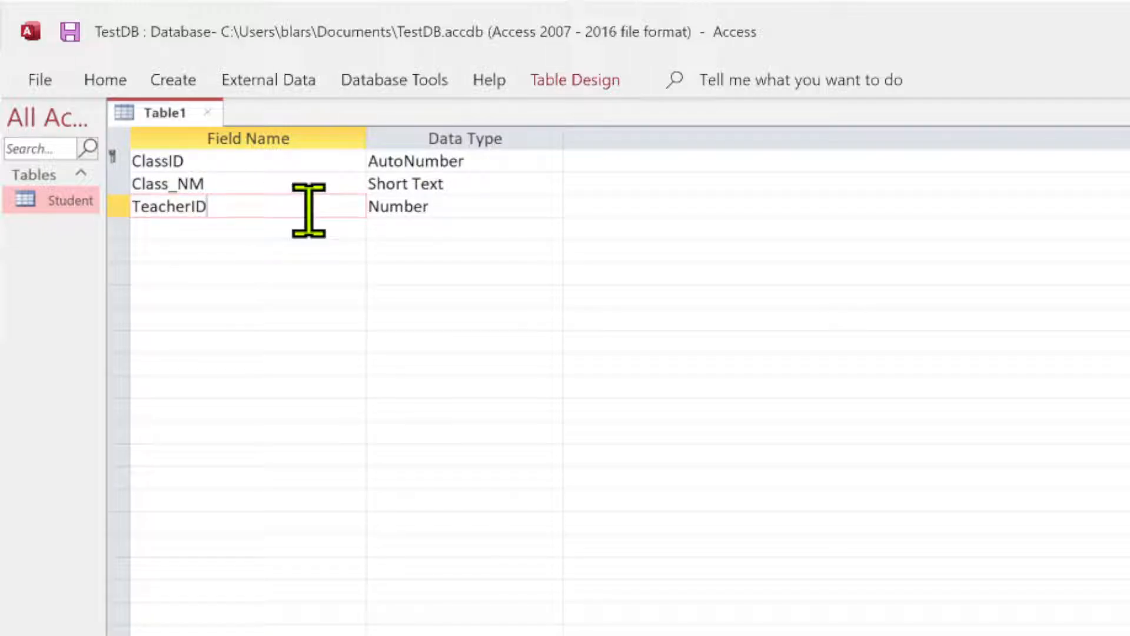
Close the new table and save its design under the table name Class.
left_click(207, 112)
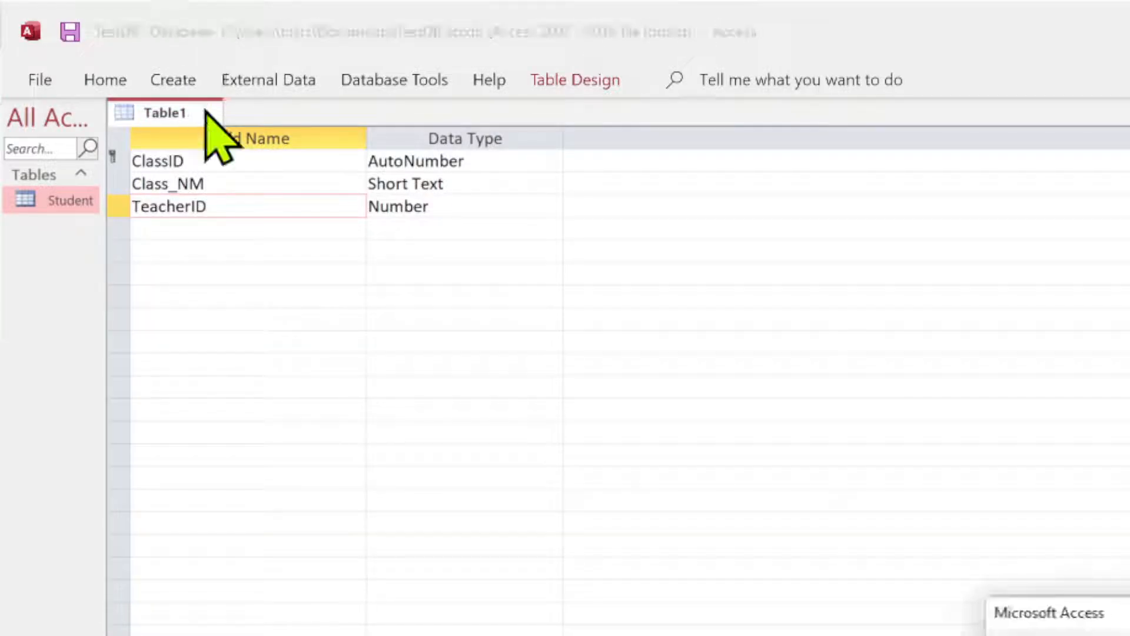
left_click_drag(1056, 605, 459, 312)
left_click(498, 417)
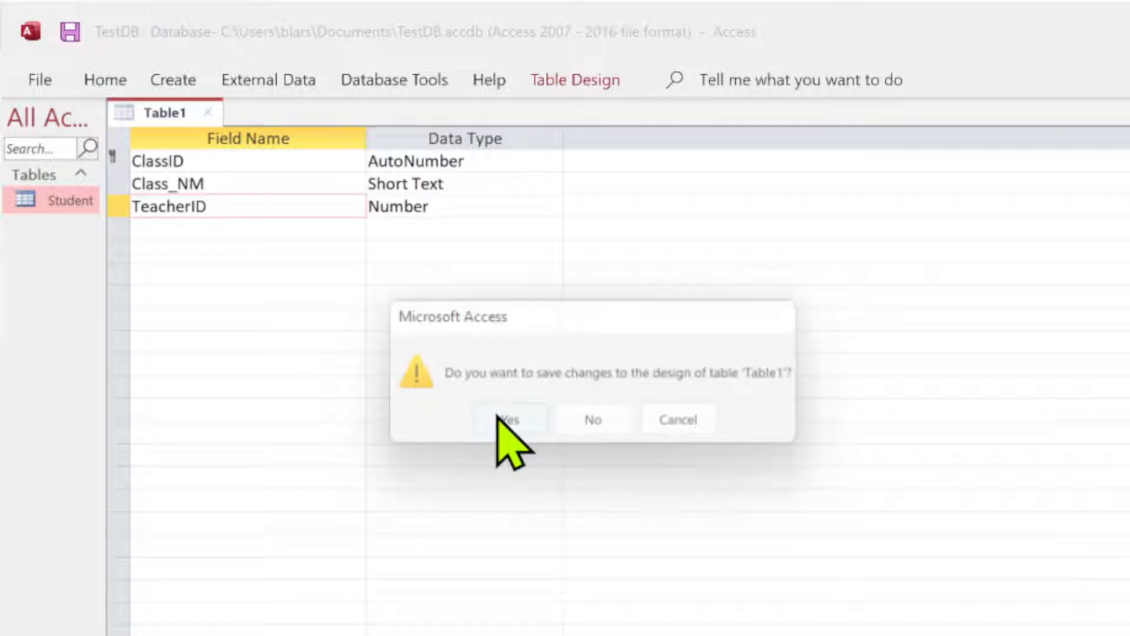
left_click_drag(1033, 376, 272, 269)
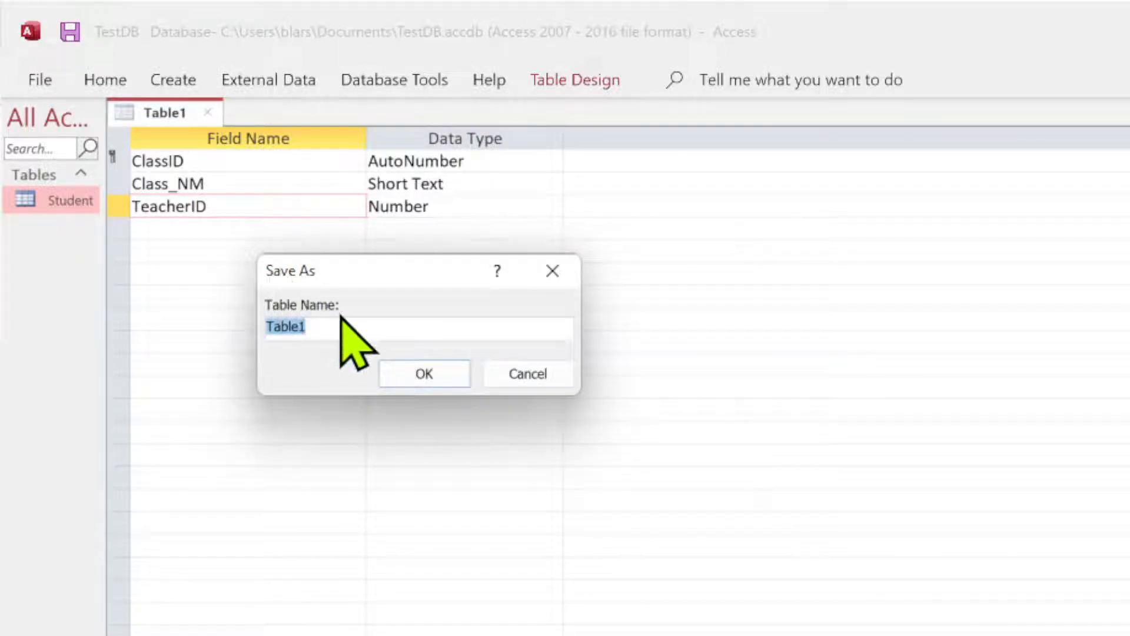
type("Class")
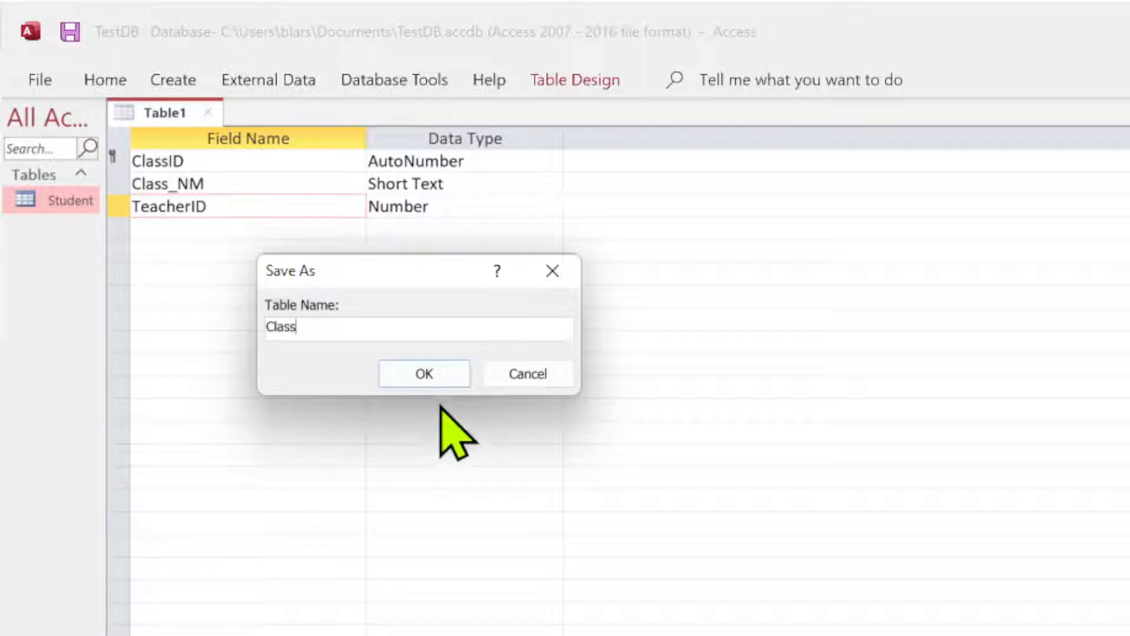
left_click(429, 380)
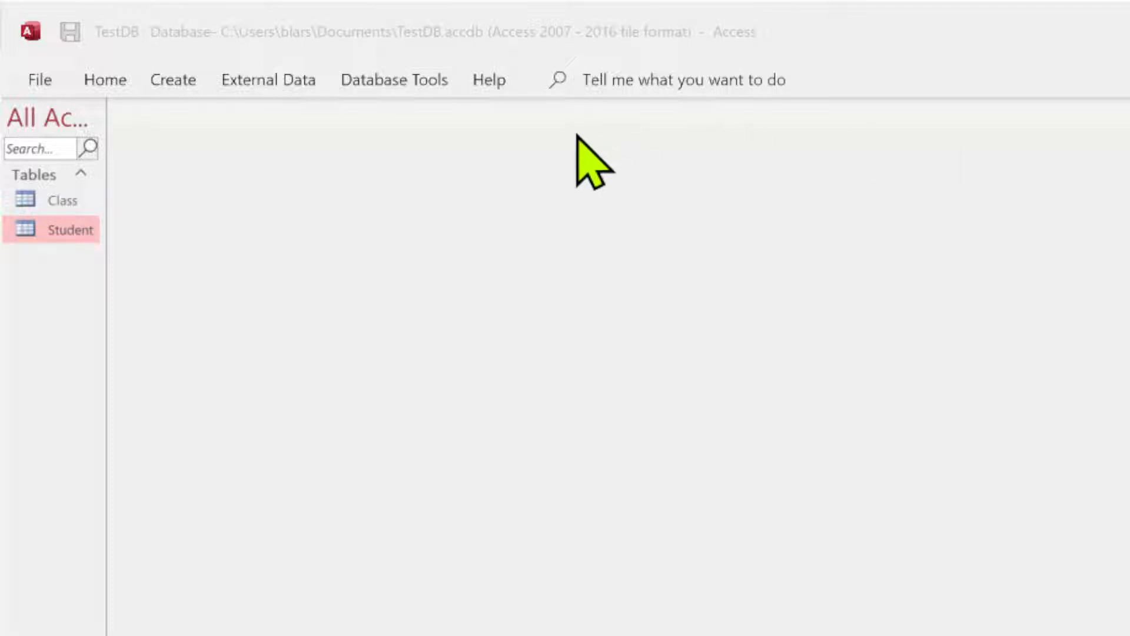
Start a new query in design view without adding tables and switch it to SQL view.
left_click(194, 88)
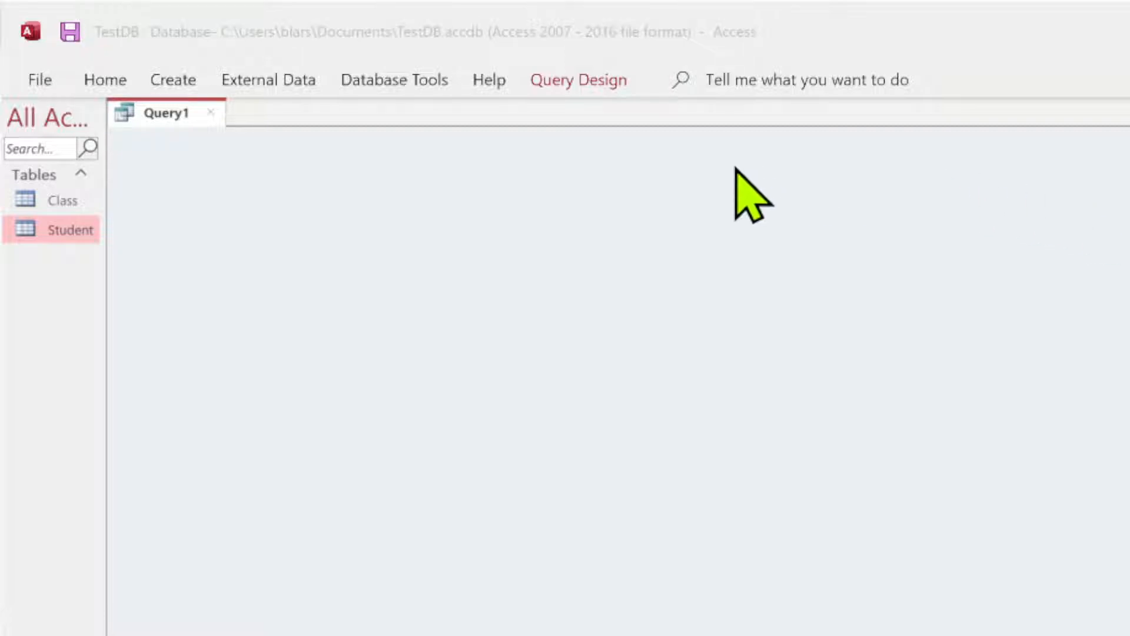
left_click(594, 82)
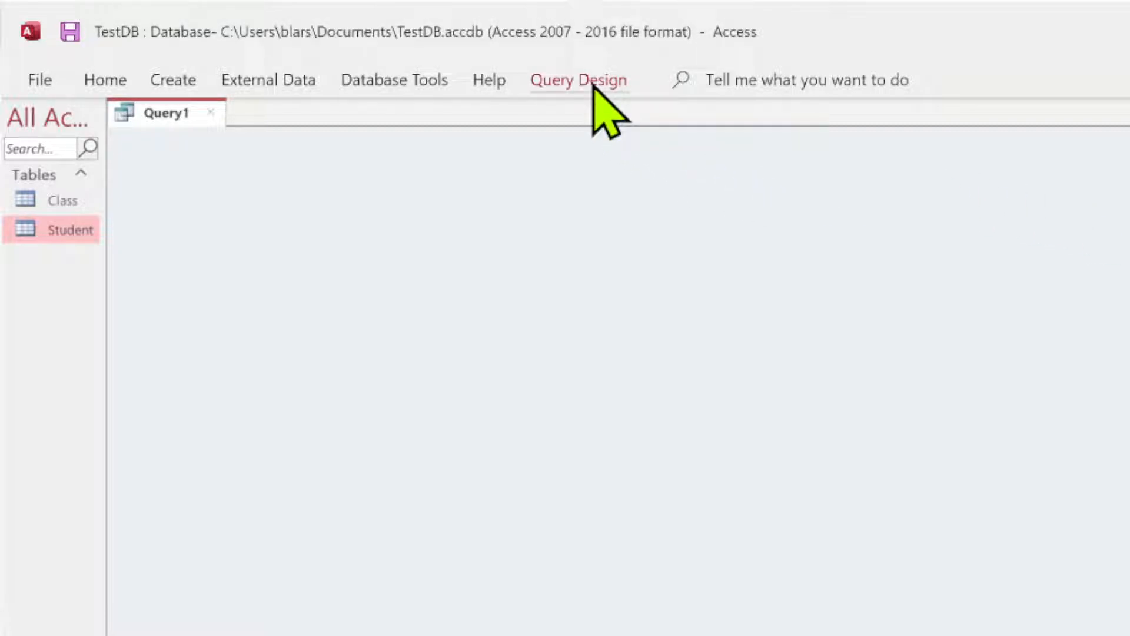
left_click(593, 85)
left_click(594, 85)
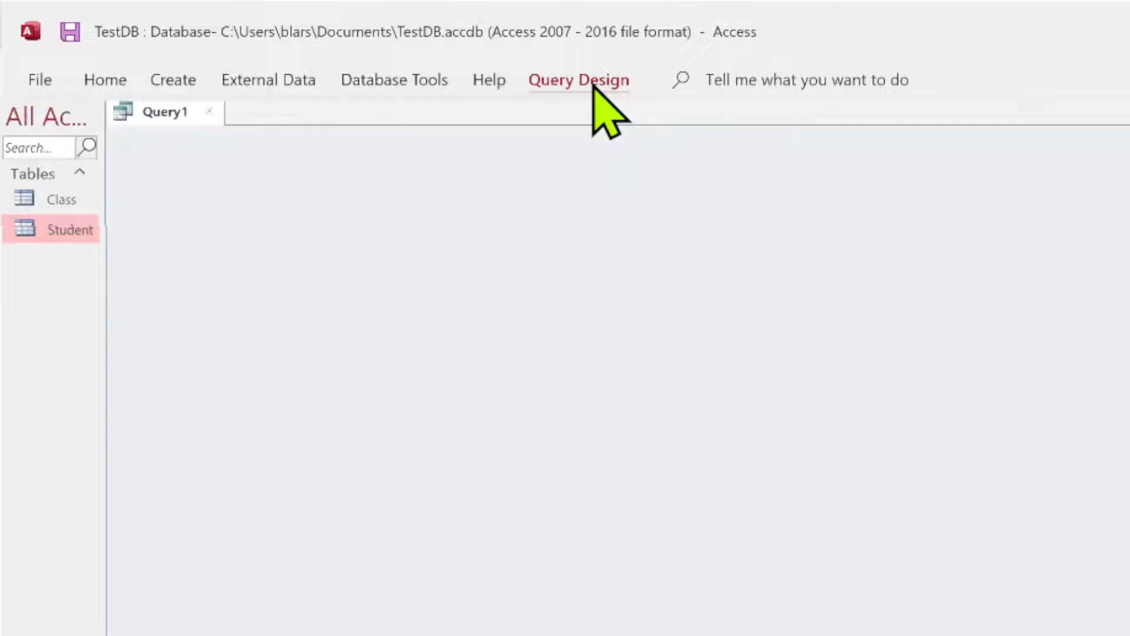
left_click(594, 85)
left_click(593, 85)
left_click(593, 86)
left_click(594, 85)
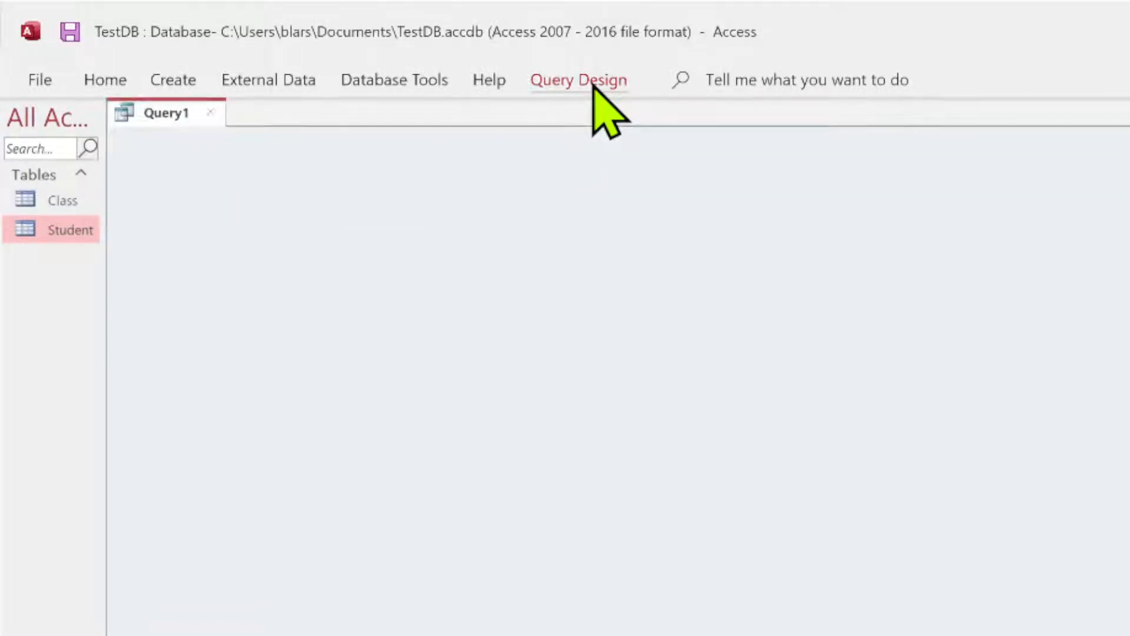
left_click(594, 85)
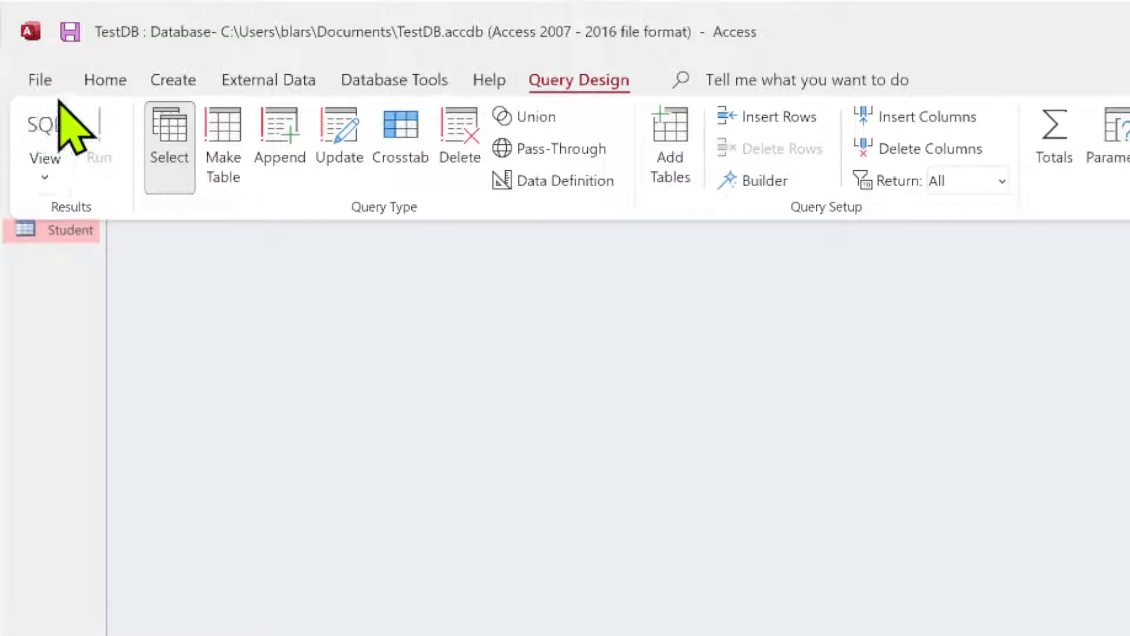
left_click(46, 125)
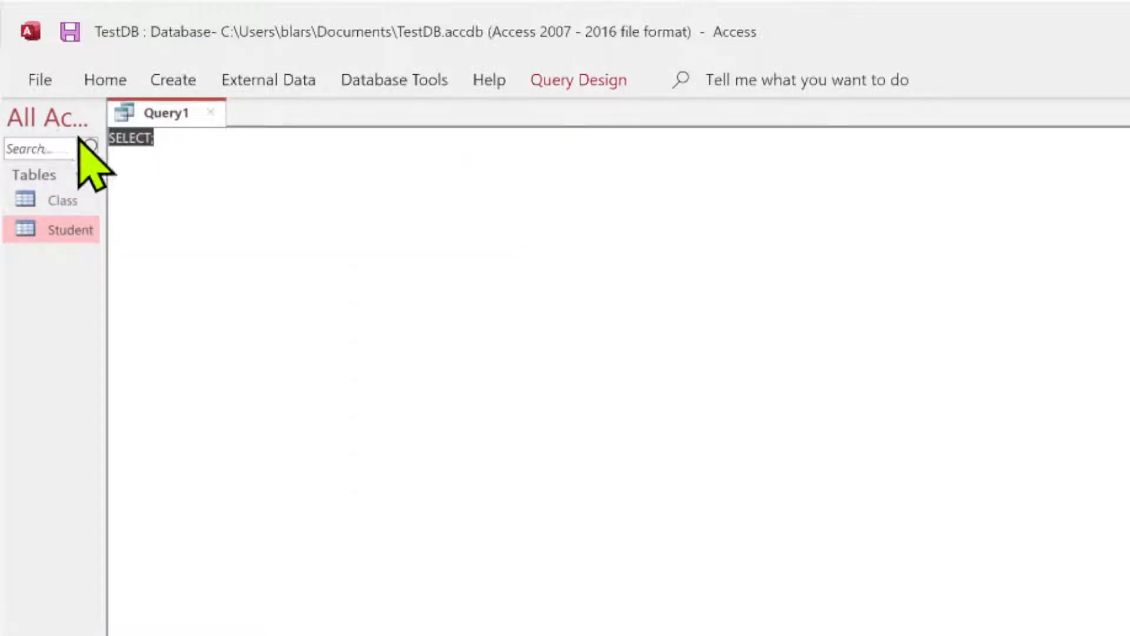
Replace the default SELECT statement with "create table teacher (teacherID int primary key, teacher_name varchar(255))".
left_click(156, 141)
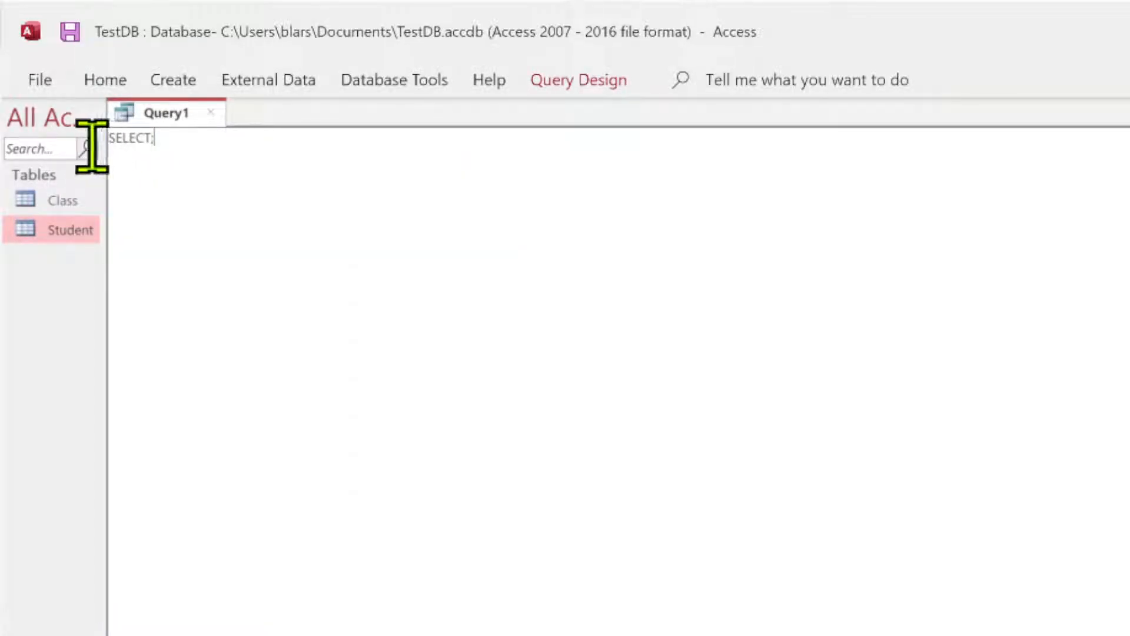
left_click_drag(187, 153, 100, 142)
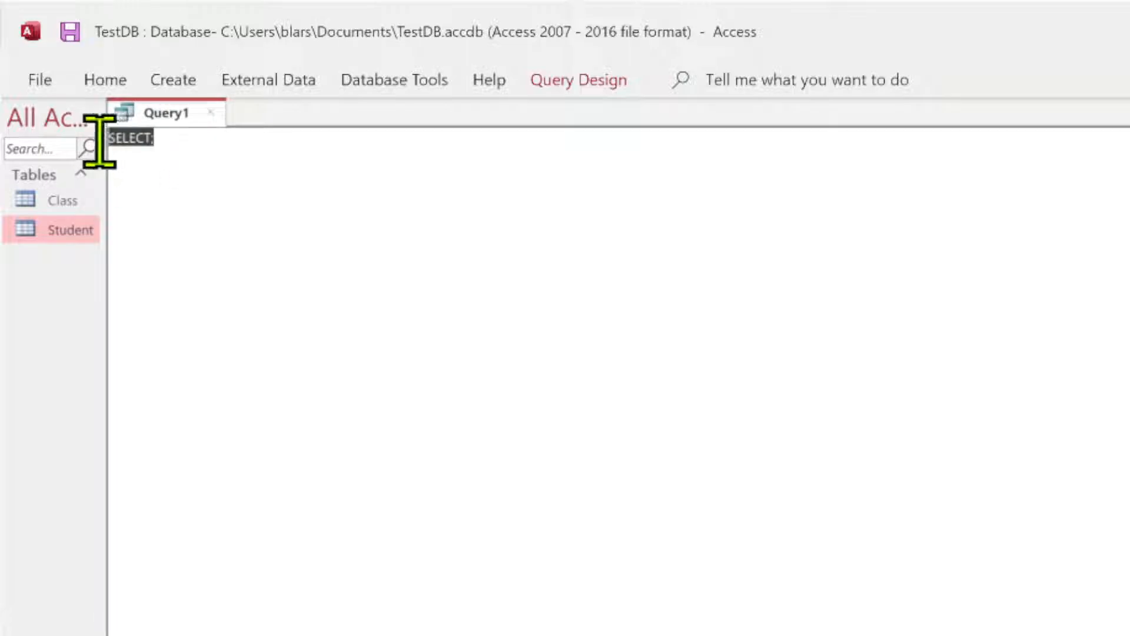
type("create table teacher ( teacherID int primary key, teacher_name varchar(255))")
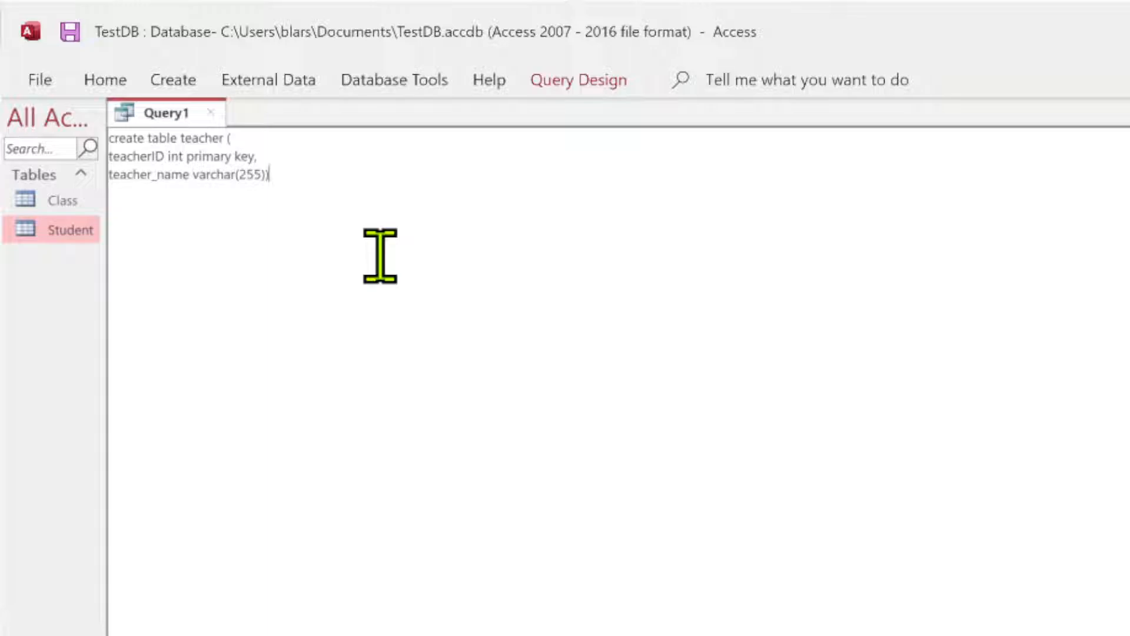
Run the create table statement to add the teacher table to the database.
left_click(261, 169)
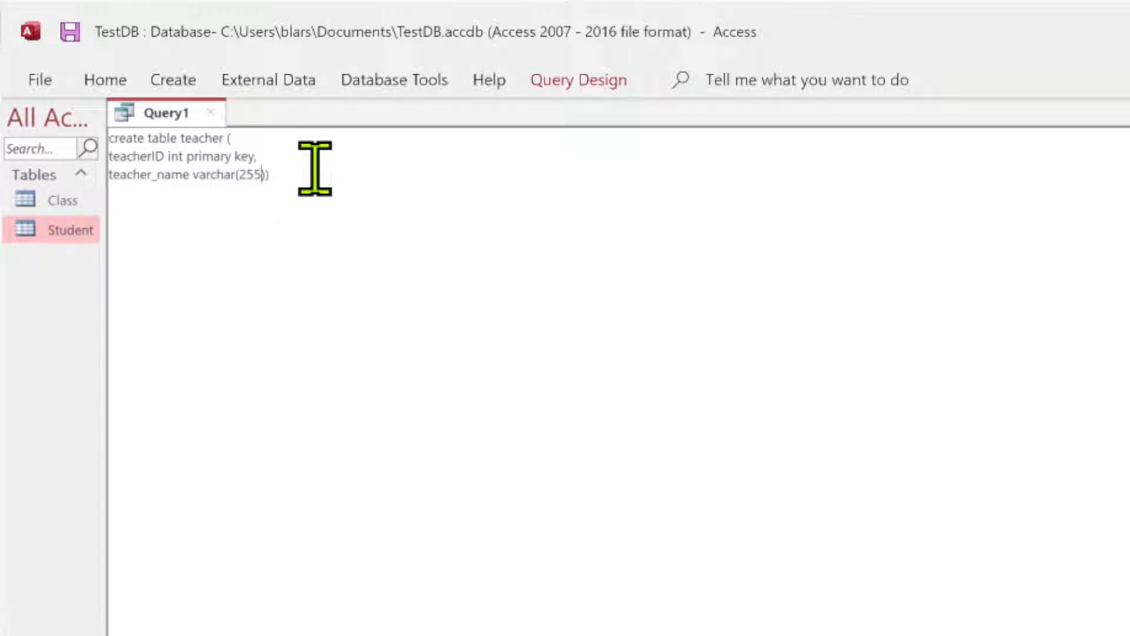
left_click_drag(336, 177, 93, 144)
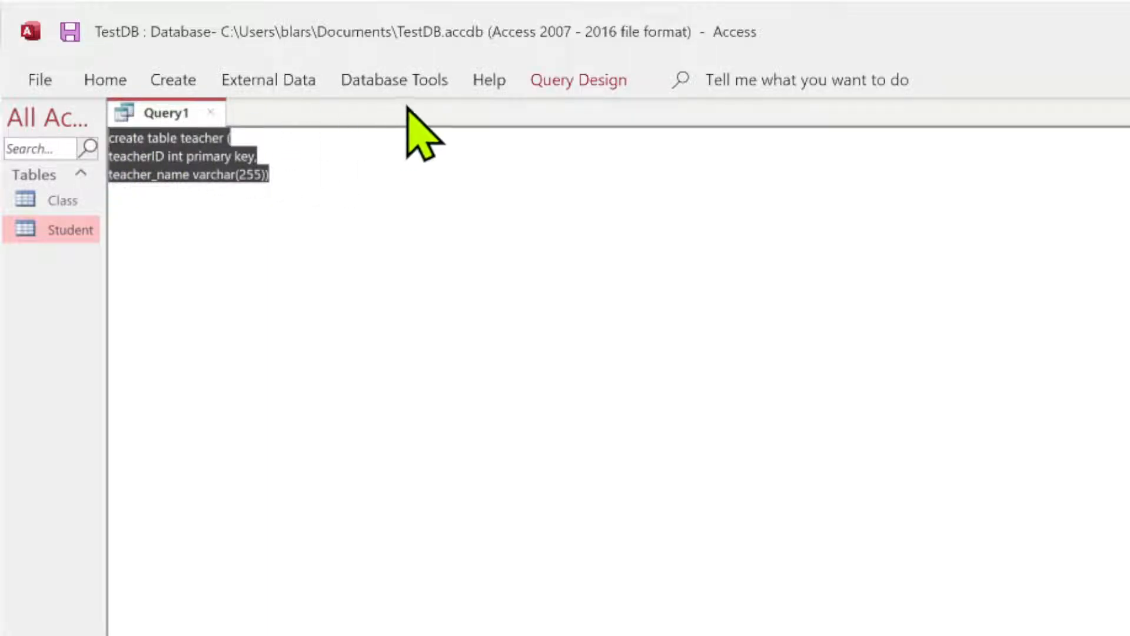
left_click(539, 81)
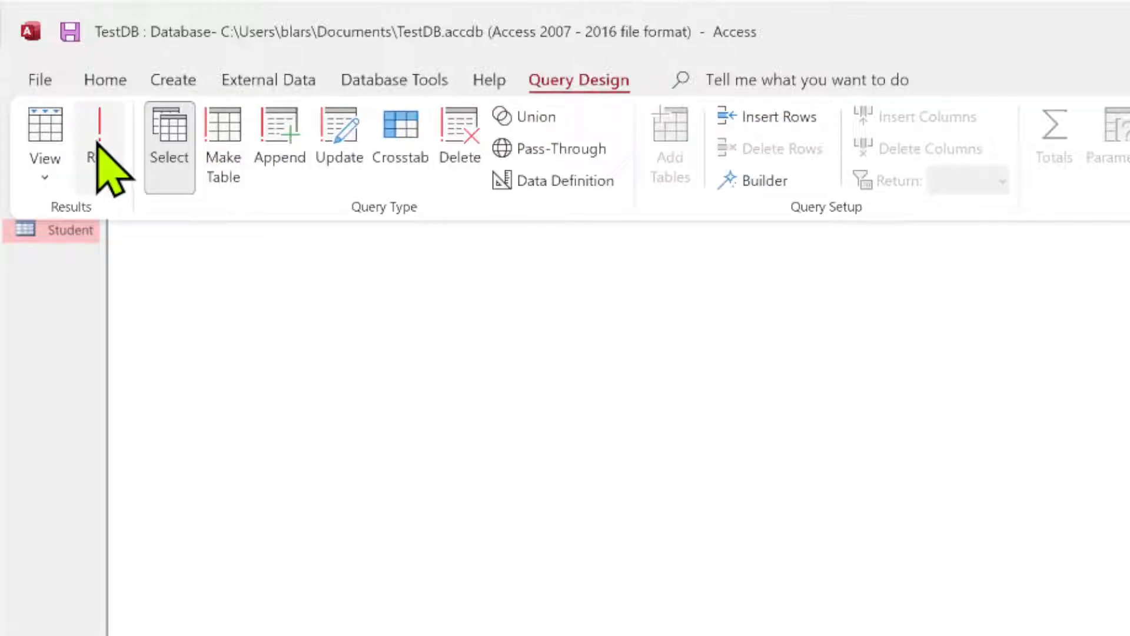
left_click(104, 142)
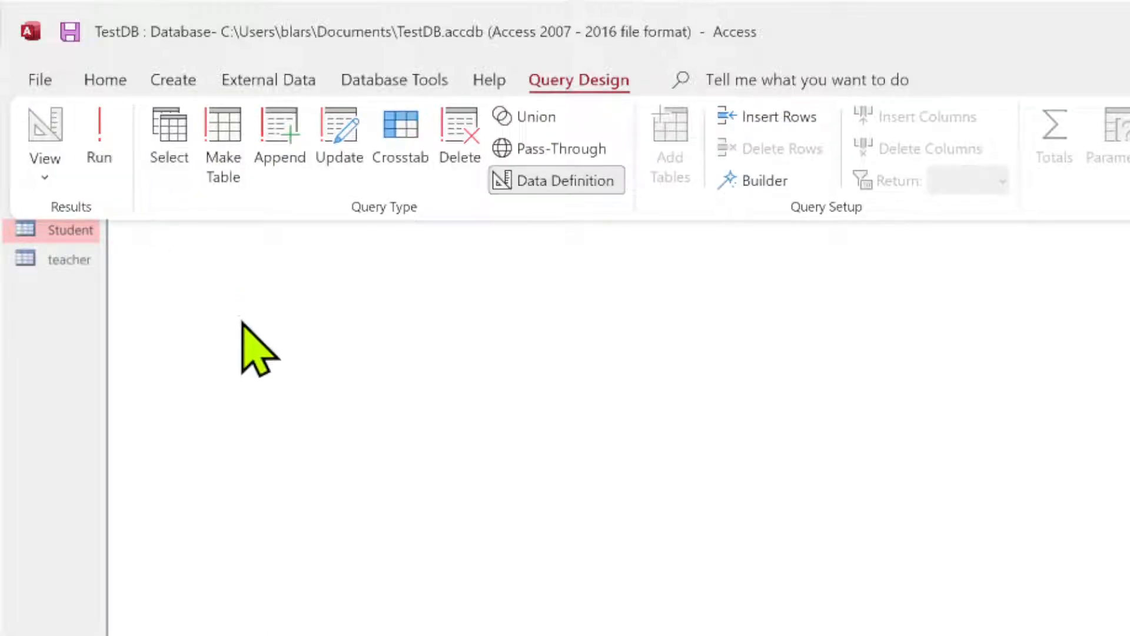
Open the teacher table and add a record with teacherID 1 and the first teacher's name.
left_click(85, 265)
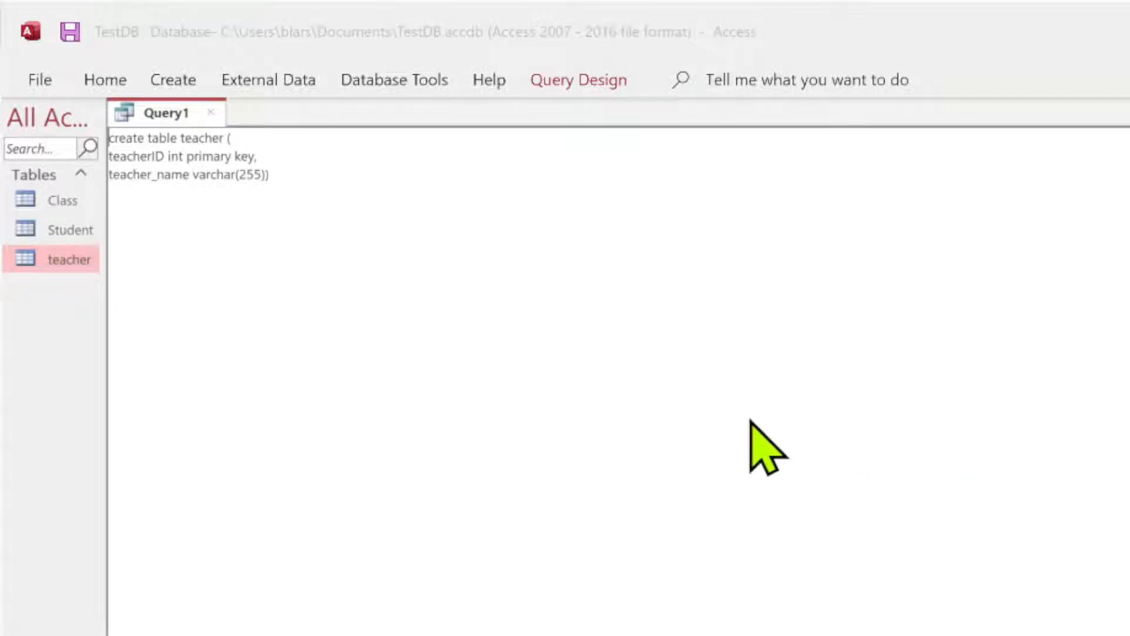
double_click(43, 269)
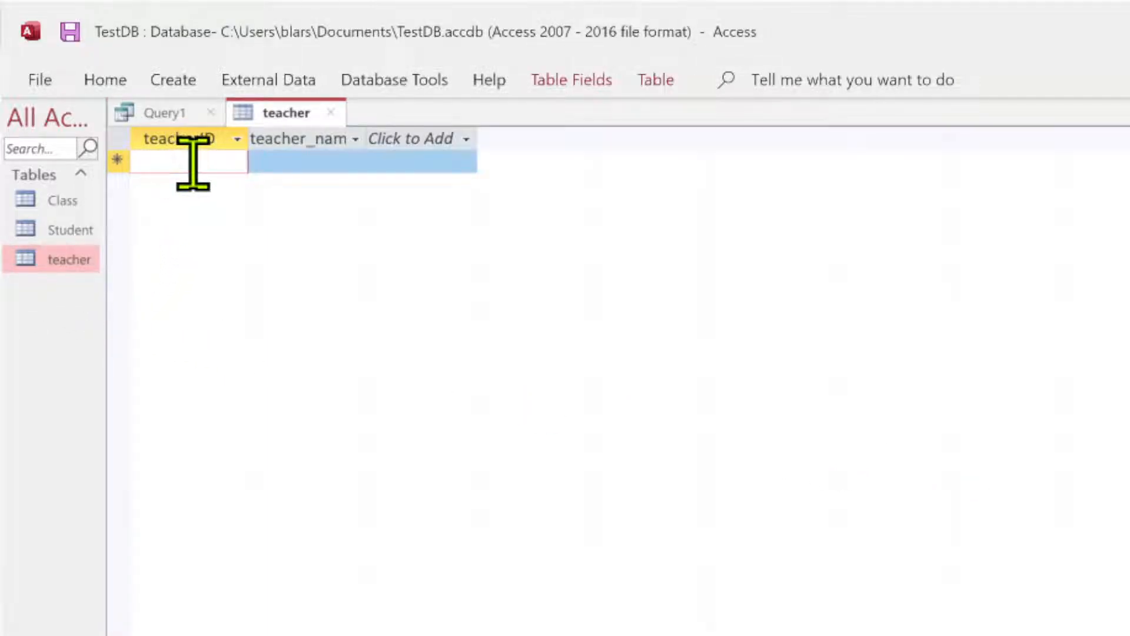
type("1")
key("Tab")
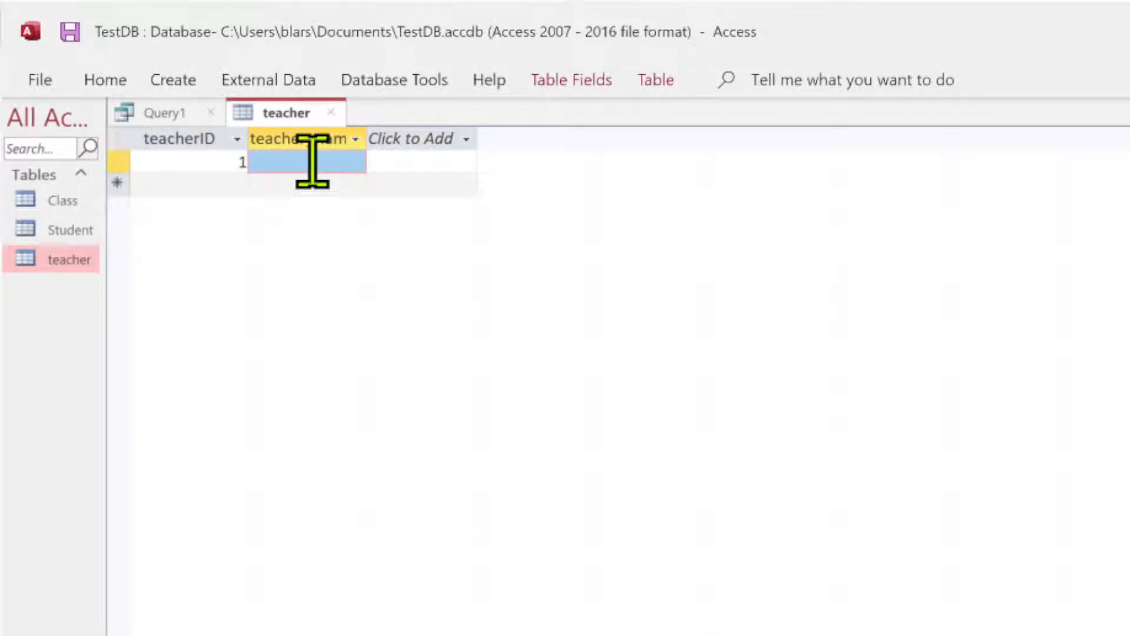
type("PAu")
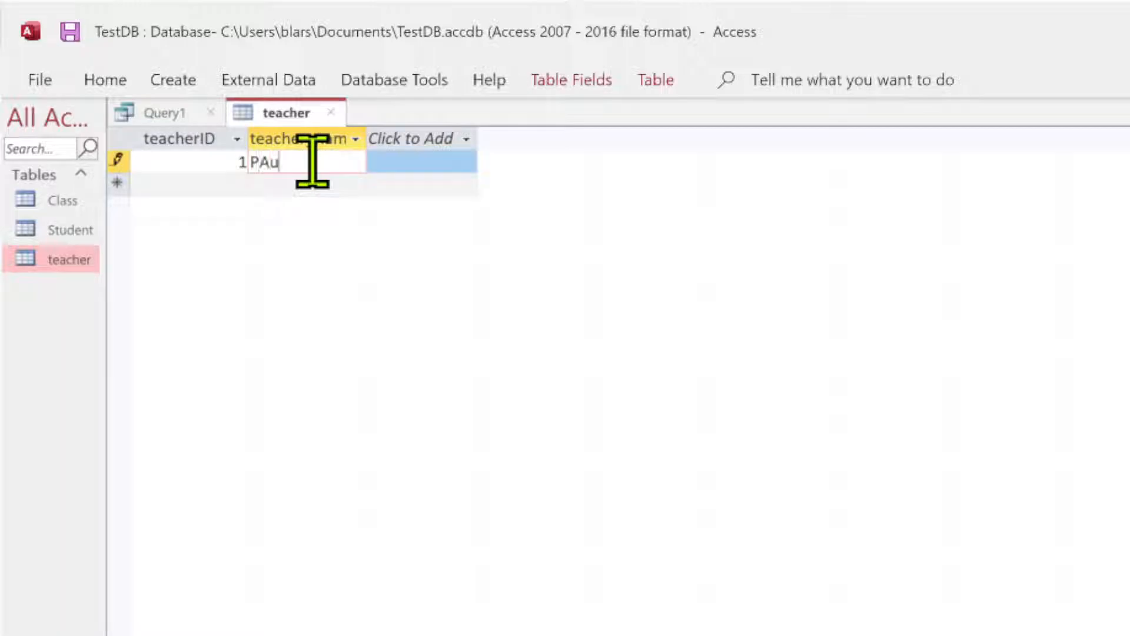
type("l")
key("BackSpace")
key("BackSpace")
key("BackSpace")
type("aul")
Add a second teacher record with teacherID 2 and the teacher's name.
left_click(233, 182)
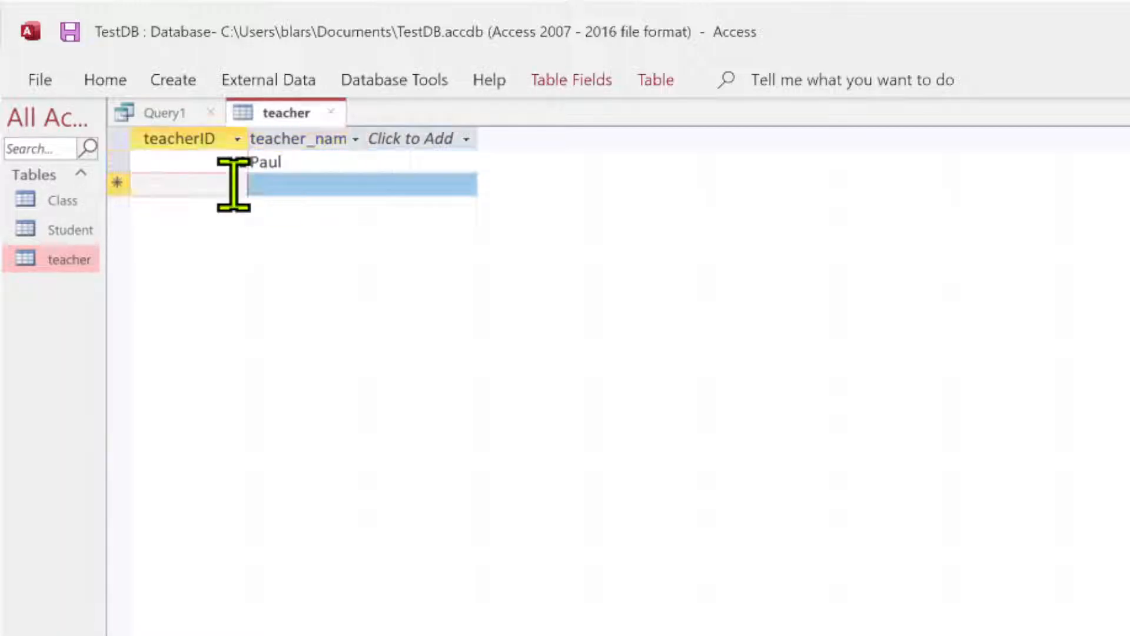
type("2")
left_click(265, 182)
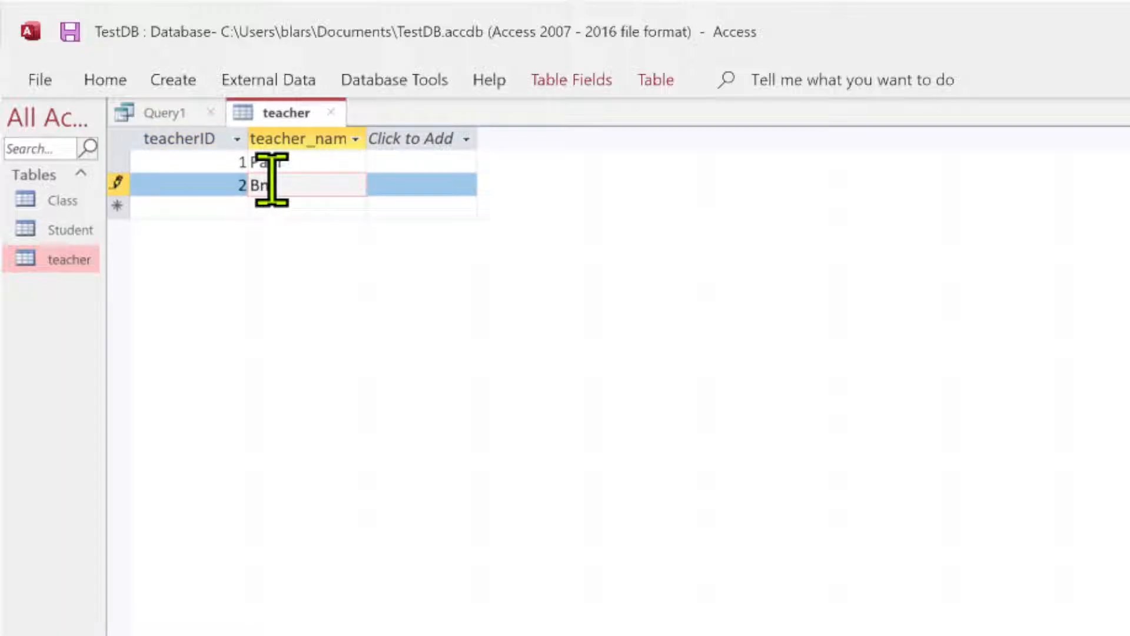
type("Ben")
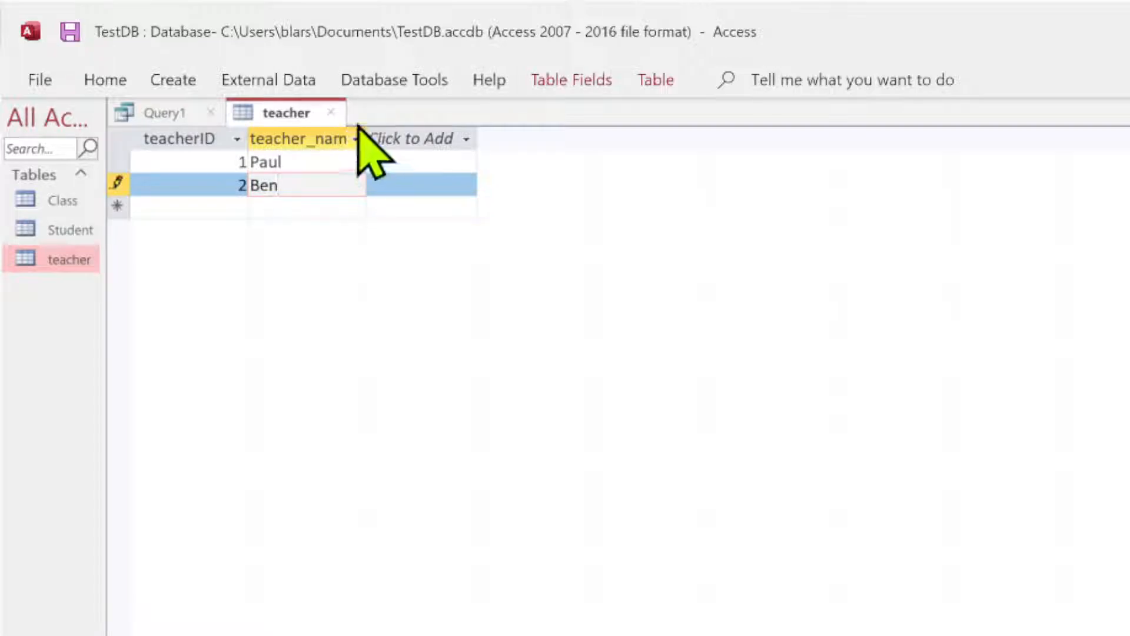
Close the teacher table and the create table query without saving the query.
left_click(334, 112)
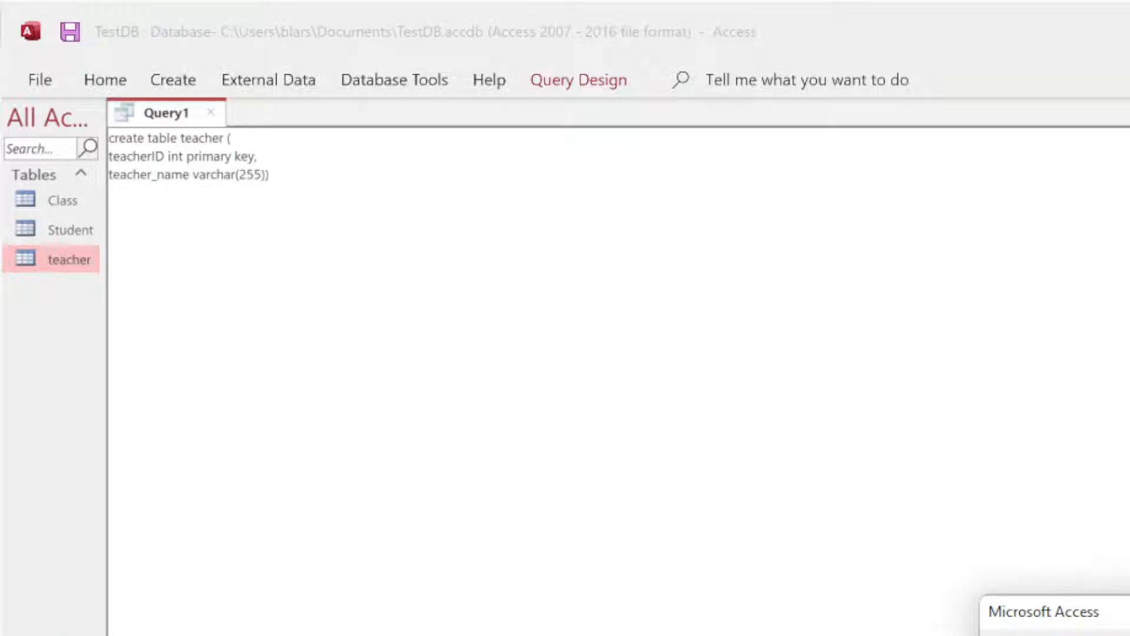
left_click(1127, 632)
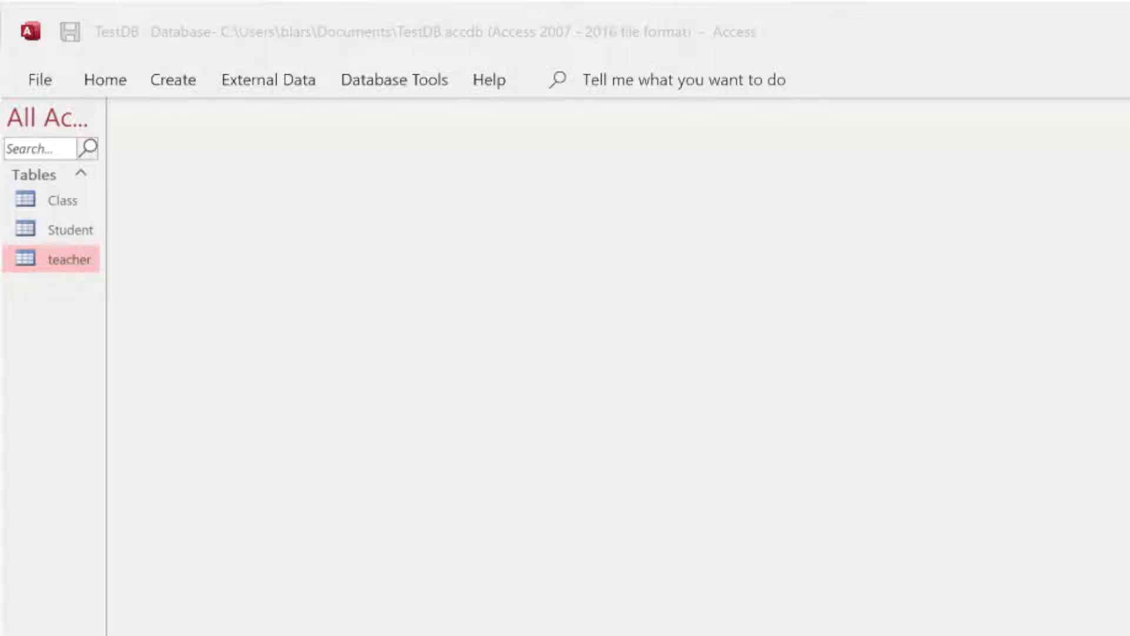
Open the Relationships window and place the Class table on its diagram.
left_click(373, 80)
left_click(375, 80)
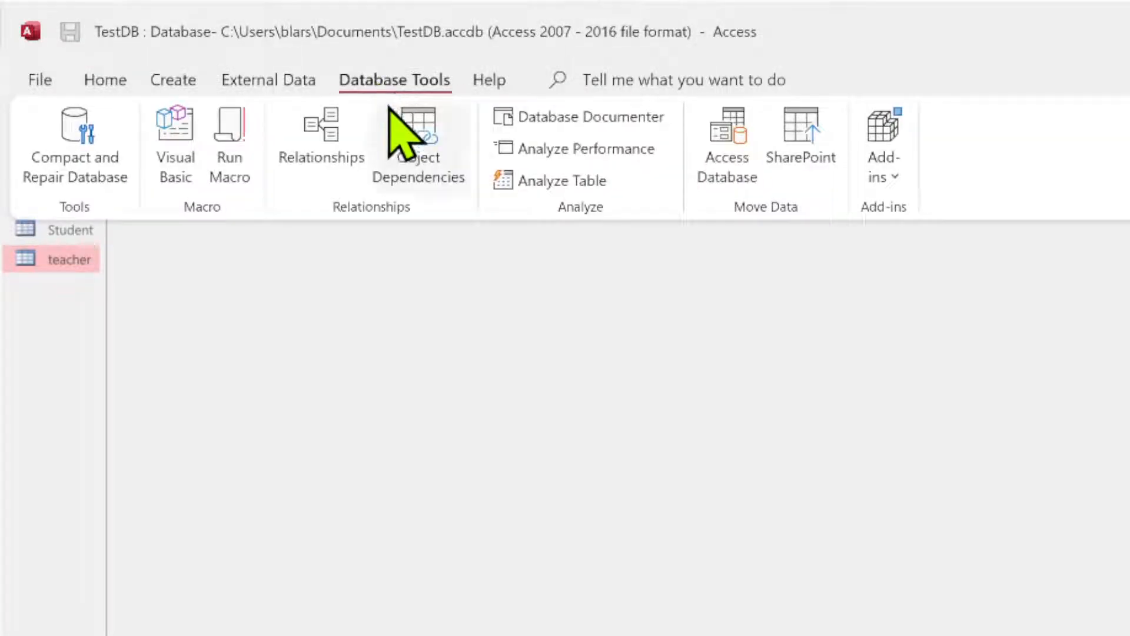
left_click(331, 126)
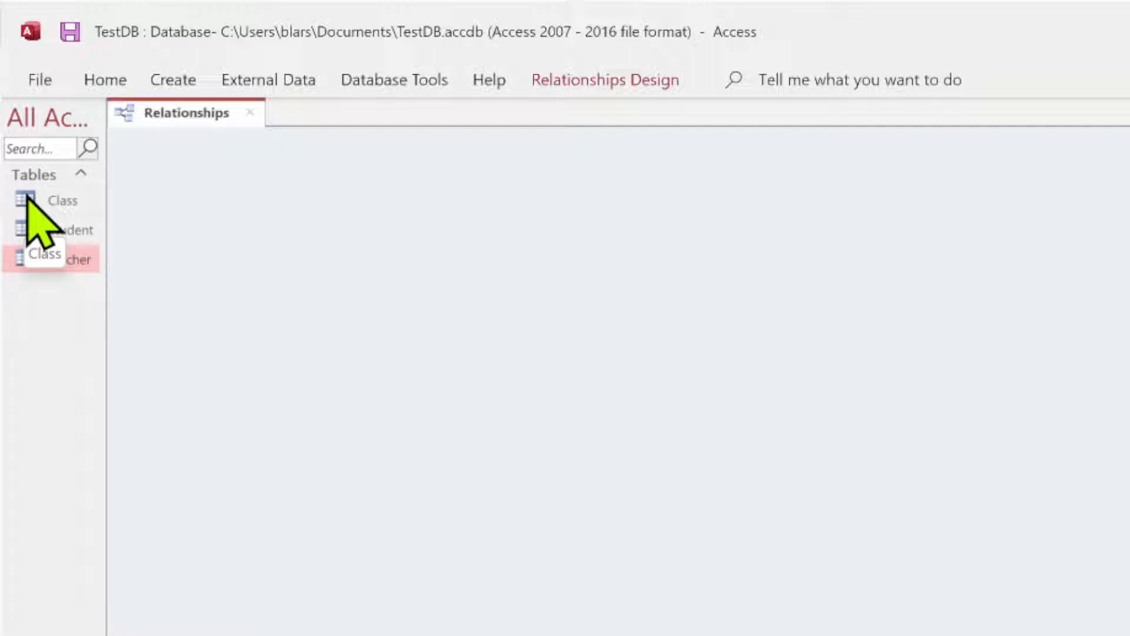
left_click_drag(26, 197, 176, 166)
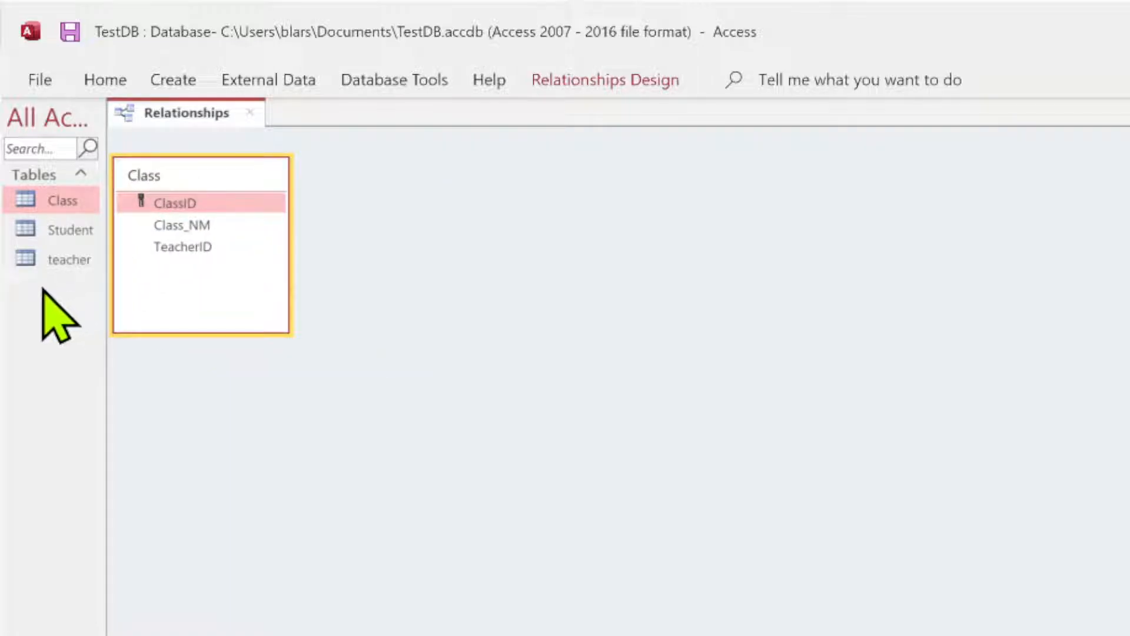
Add the teacher table to the relationships diagram and position it beside the Class table.
left_click(53, 262)
left_click_drag(52, 262, 457, 221)
left_click_drag(522, 210, 470, 169)
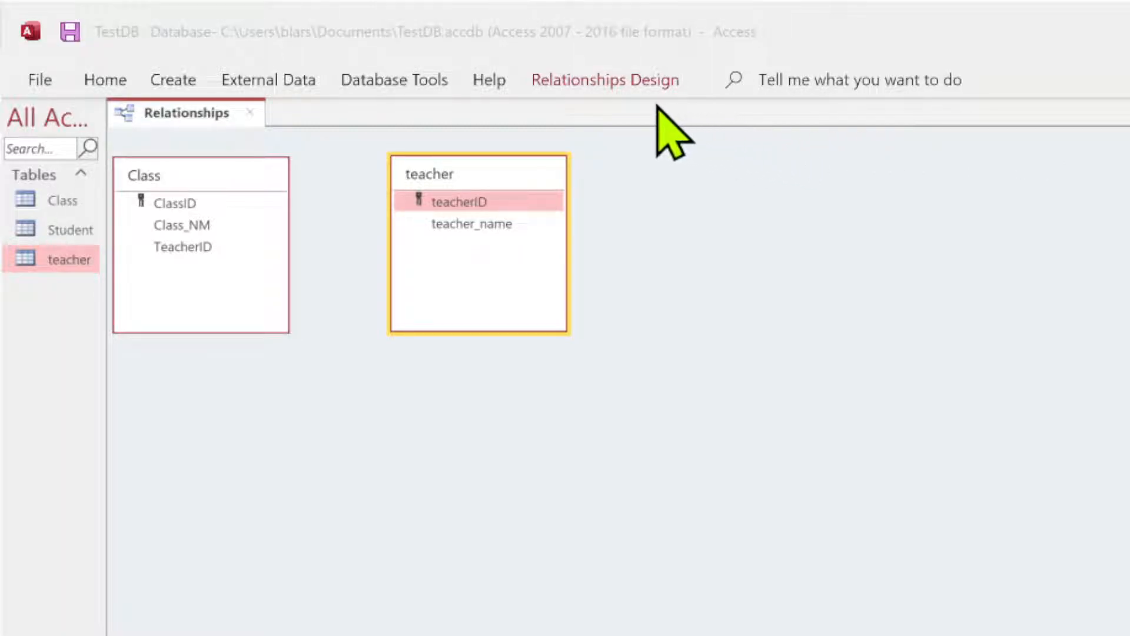
Open the Edit Relationships dialog and start defining a new relationship.
left_click(626, 89)
left_click(625, 88)
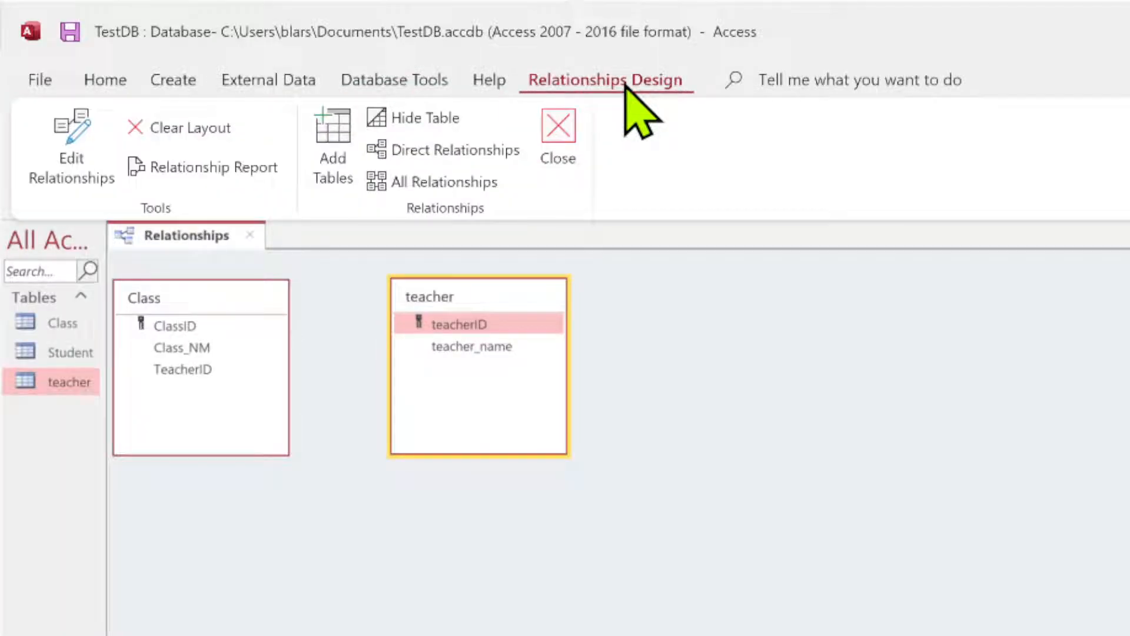
left_click(74, 147)
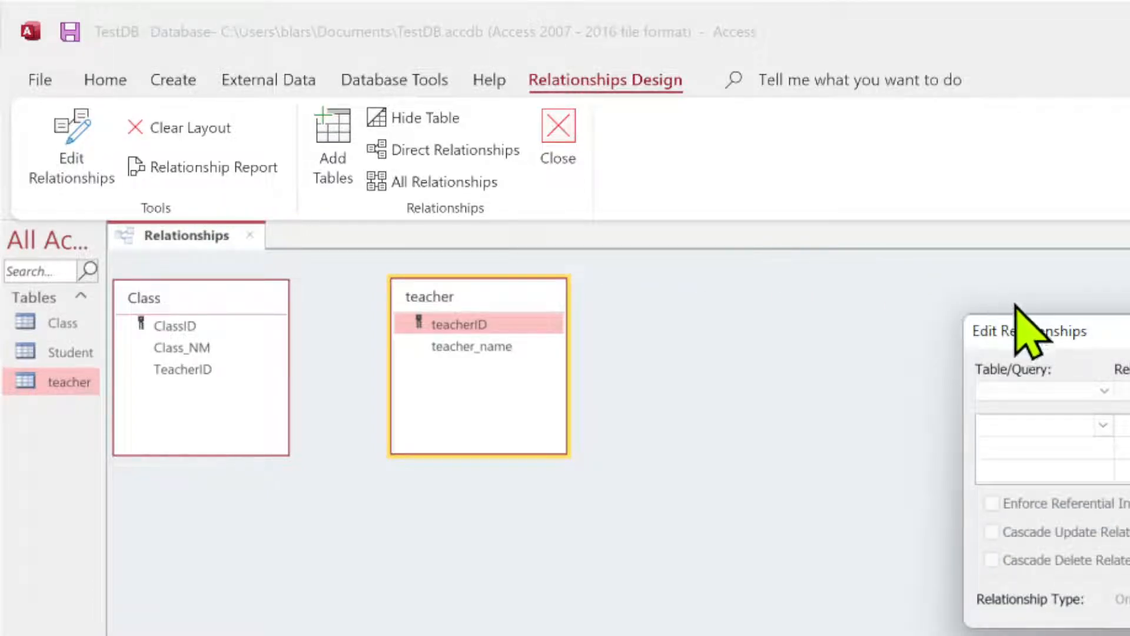
left_click_drag(1052, 327, 254, 184)
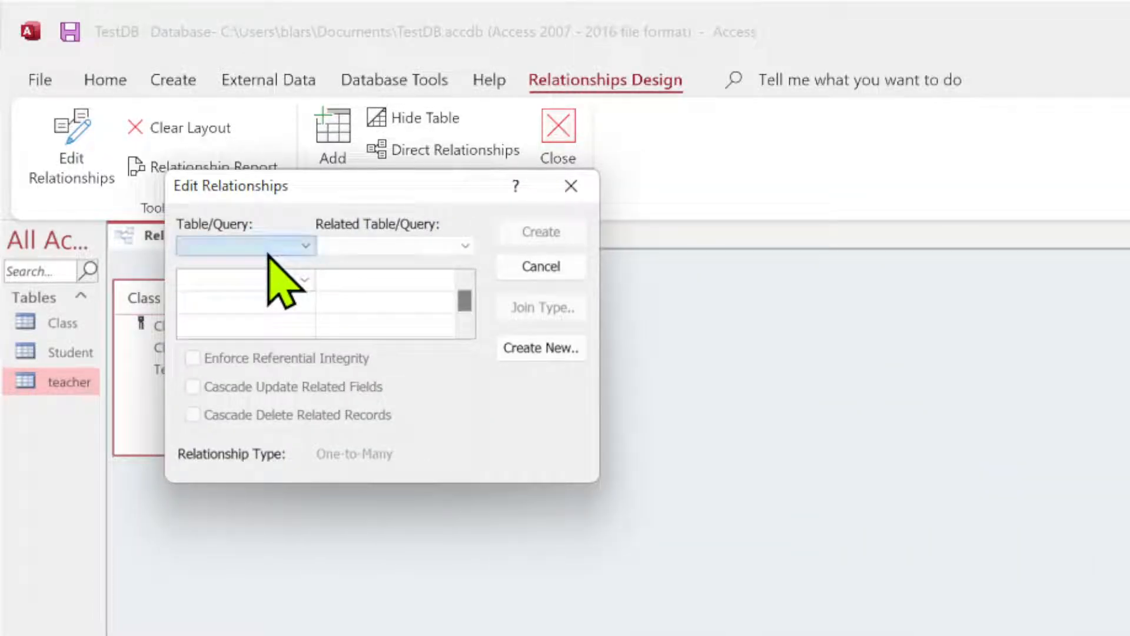
left_click(340, 247)
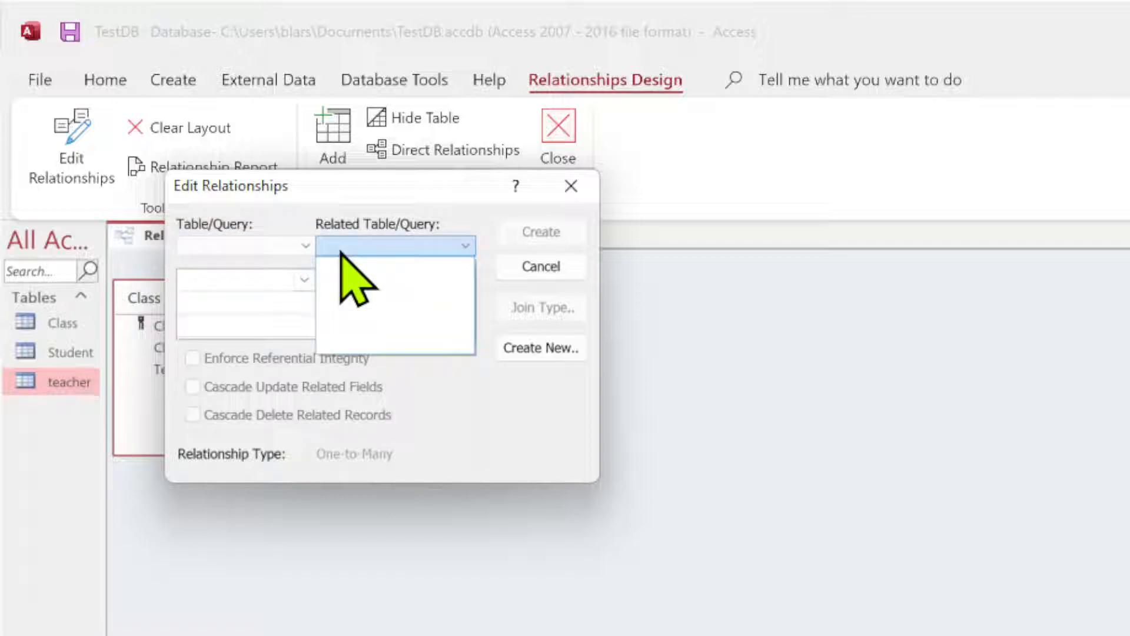
left_click(340, 250)
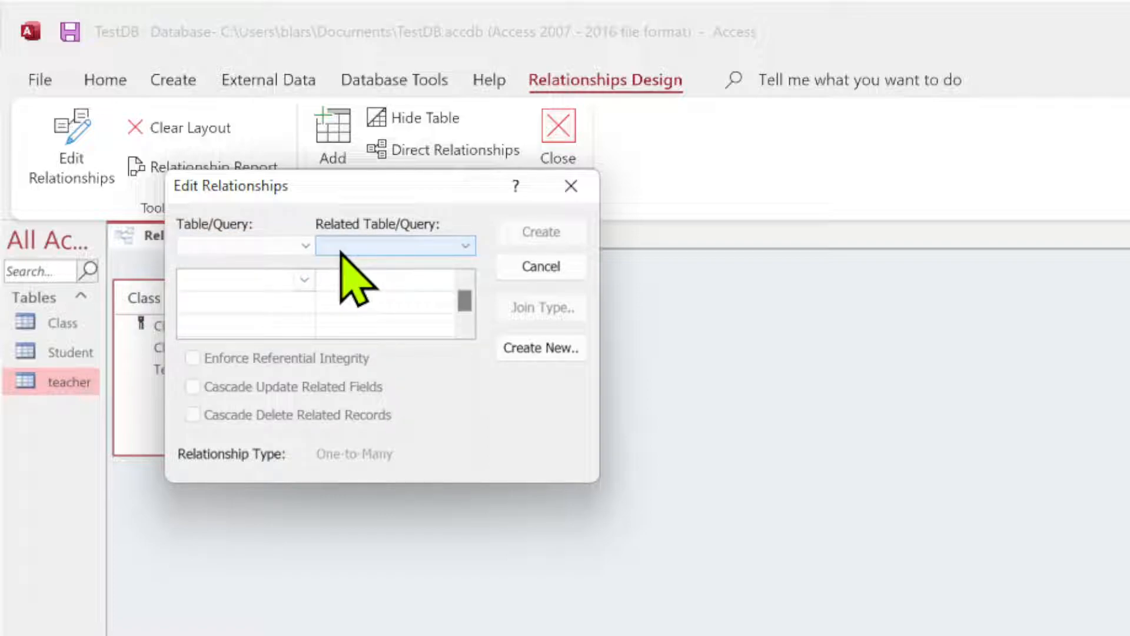
left_click(533, 351)
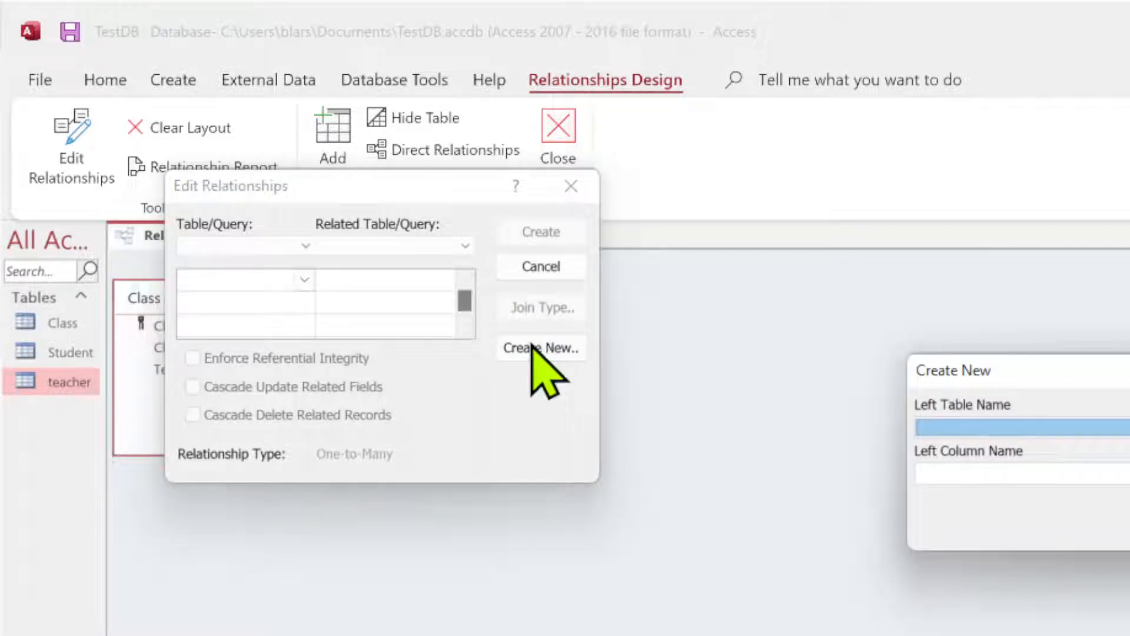
left_click_drag(1050, 362, 382, 253)
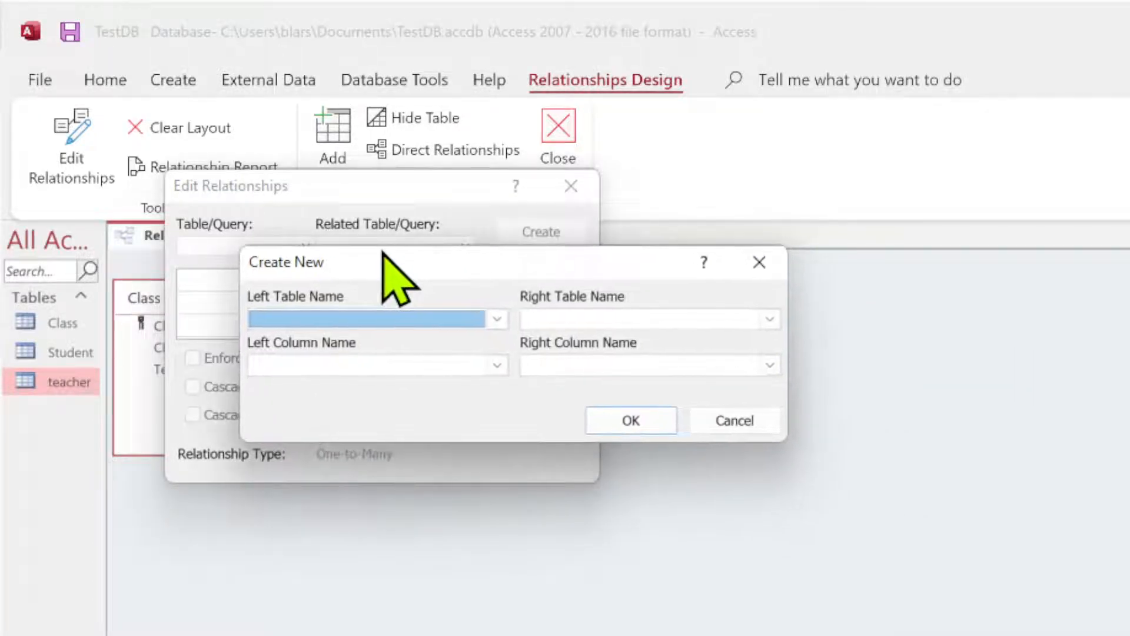
Define the new relationship from the Class table's TeacherID column to the teacher table's teacherID column.
left_click(498, 319)
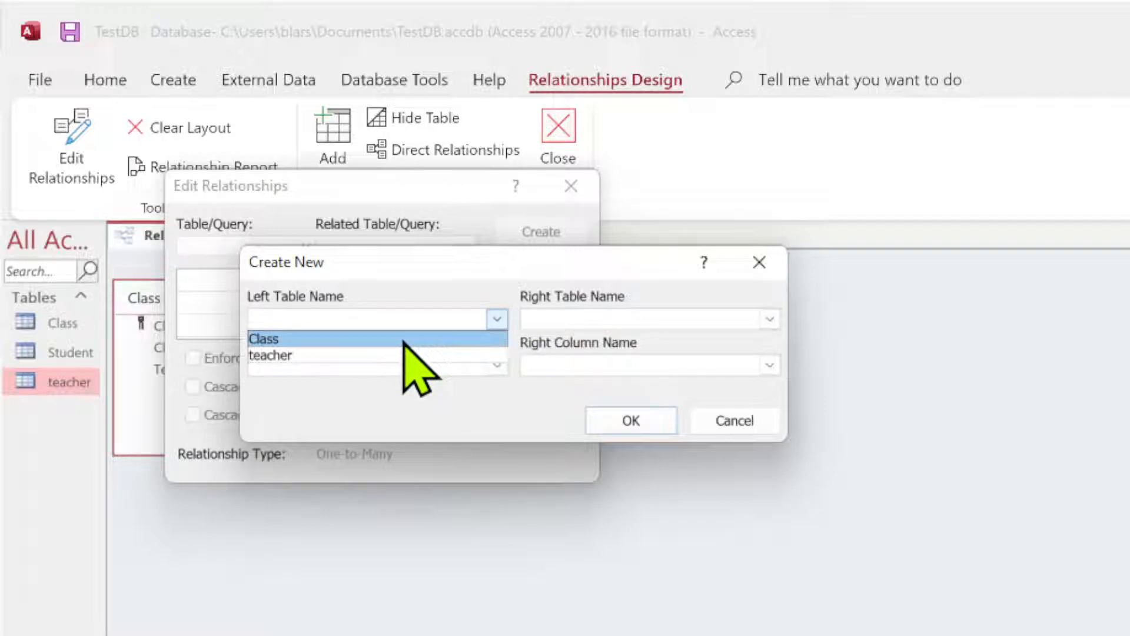
left_click(405, 340)
left_click(497, 365)
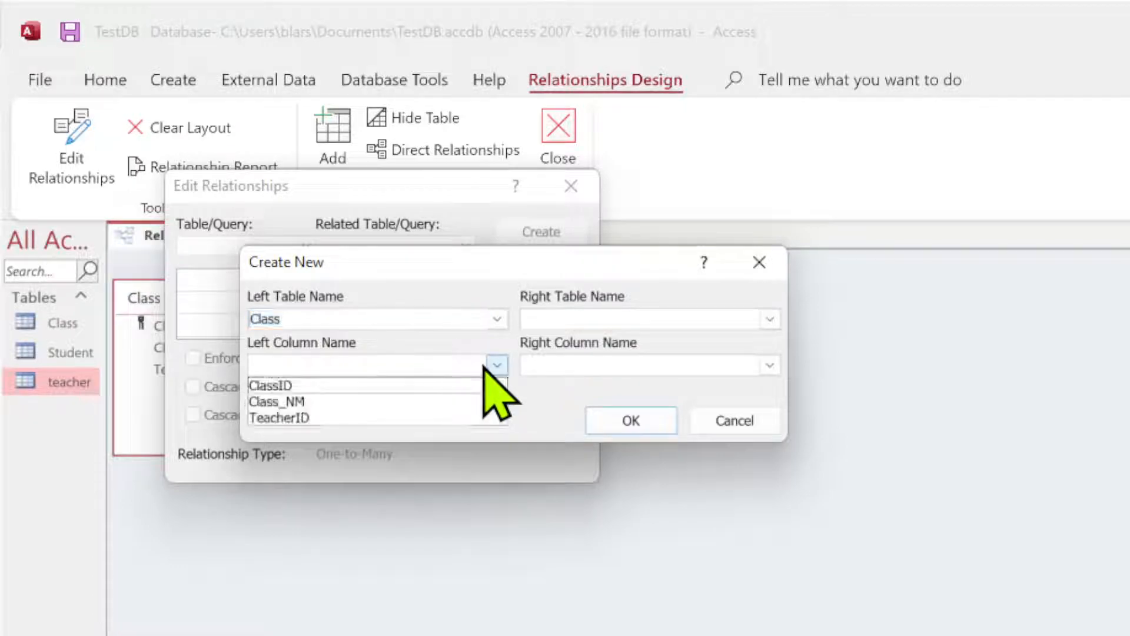
left_click(424, 417)
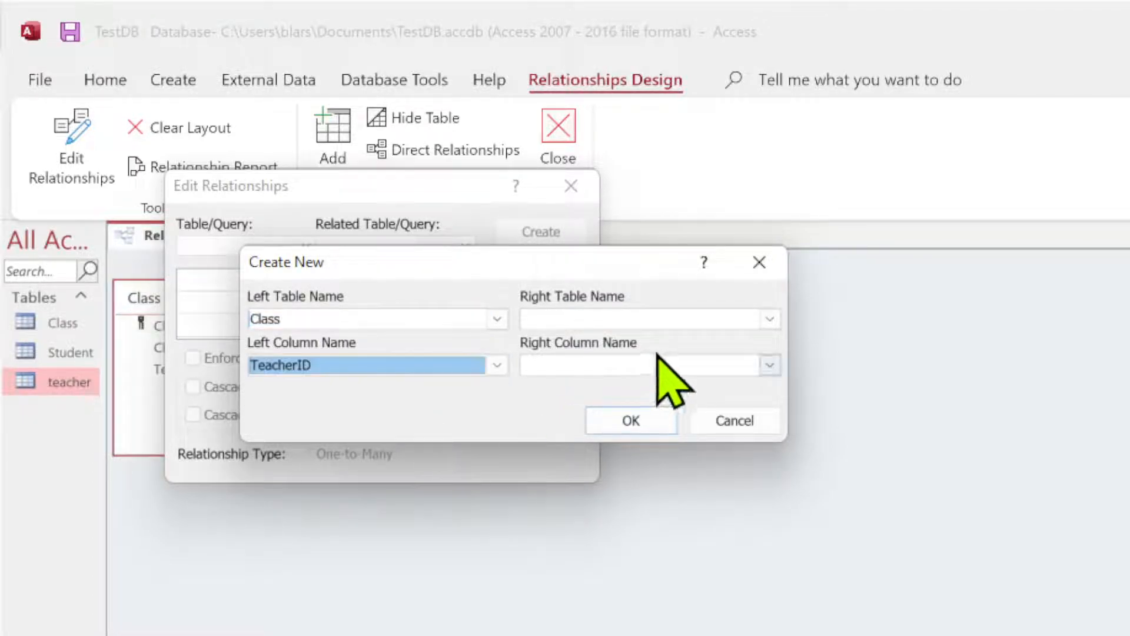
left_click(654, 320)
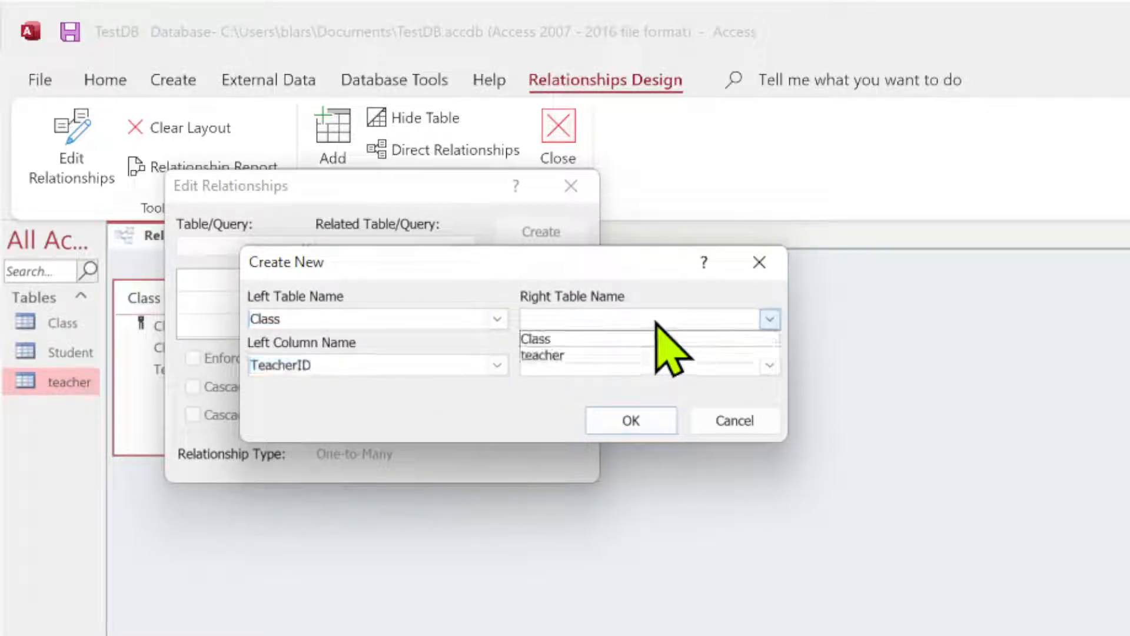
left_click(630, 355)
left_click(624, 364)
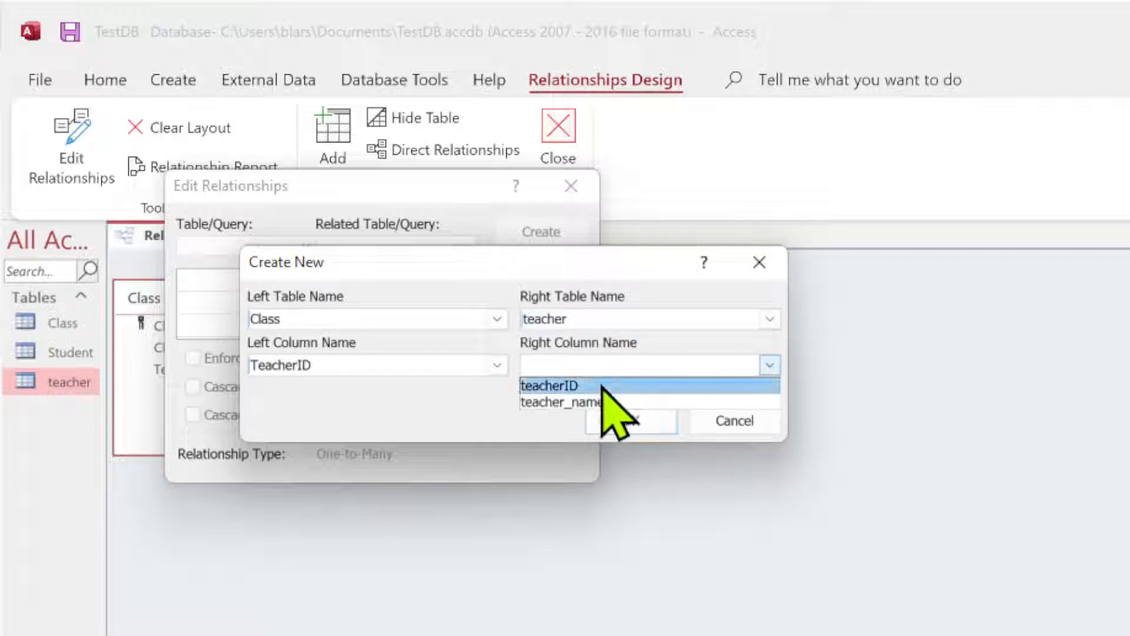
left_click(606, 385)
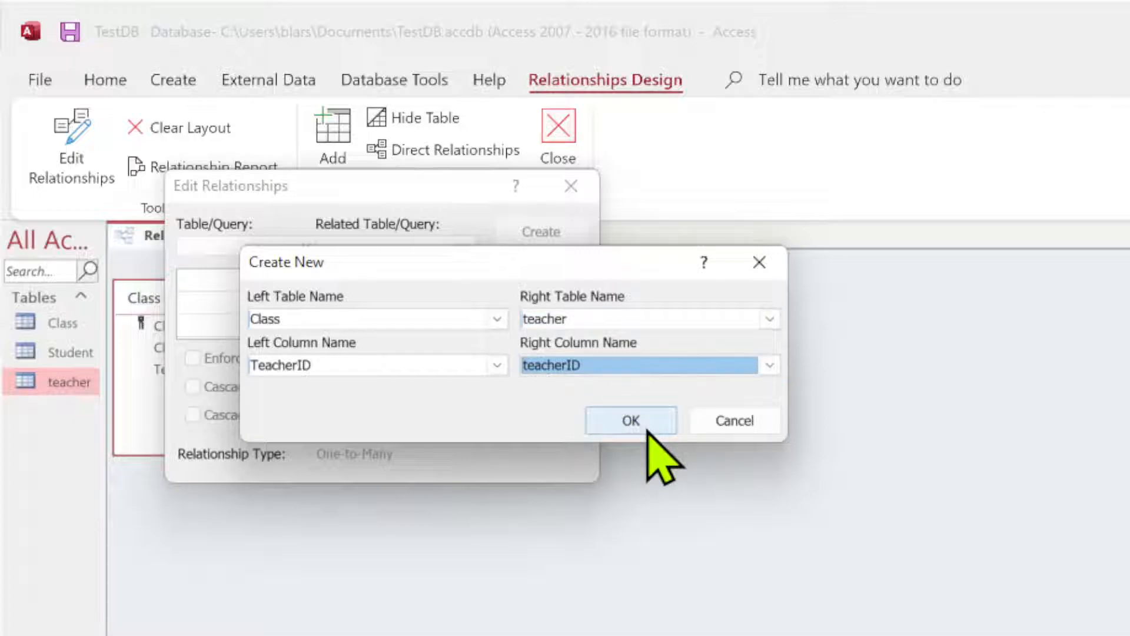
left_click(645, 428)
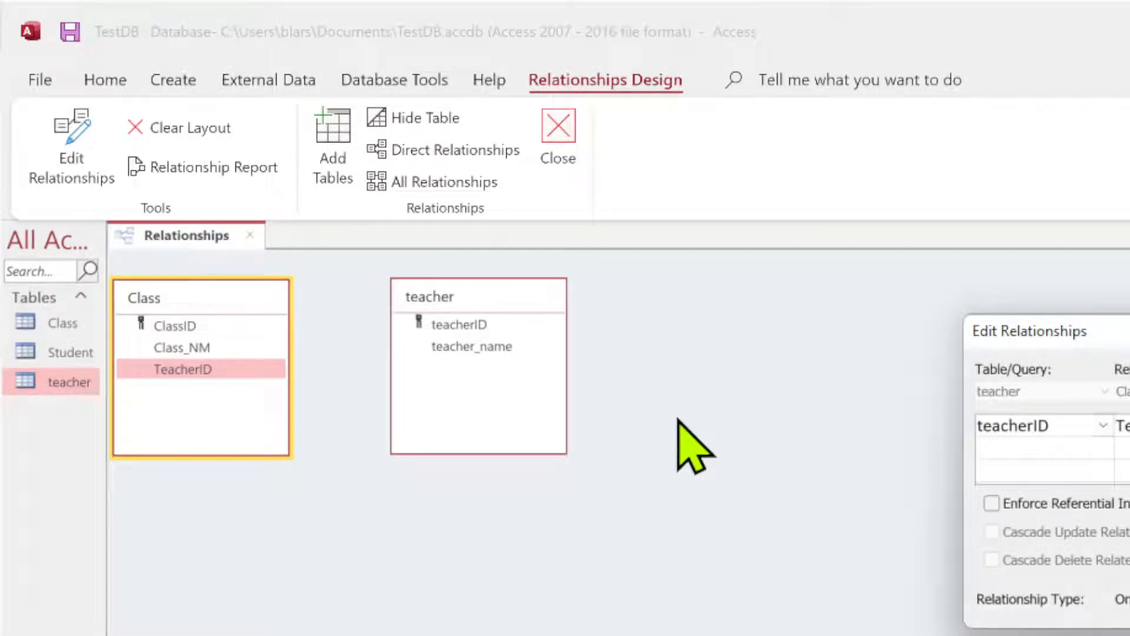
Enforce referential integrity on the teacher–Class relationship and create it.
left_click_drag(1008, 322, 382, 223)
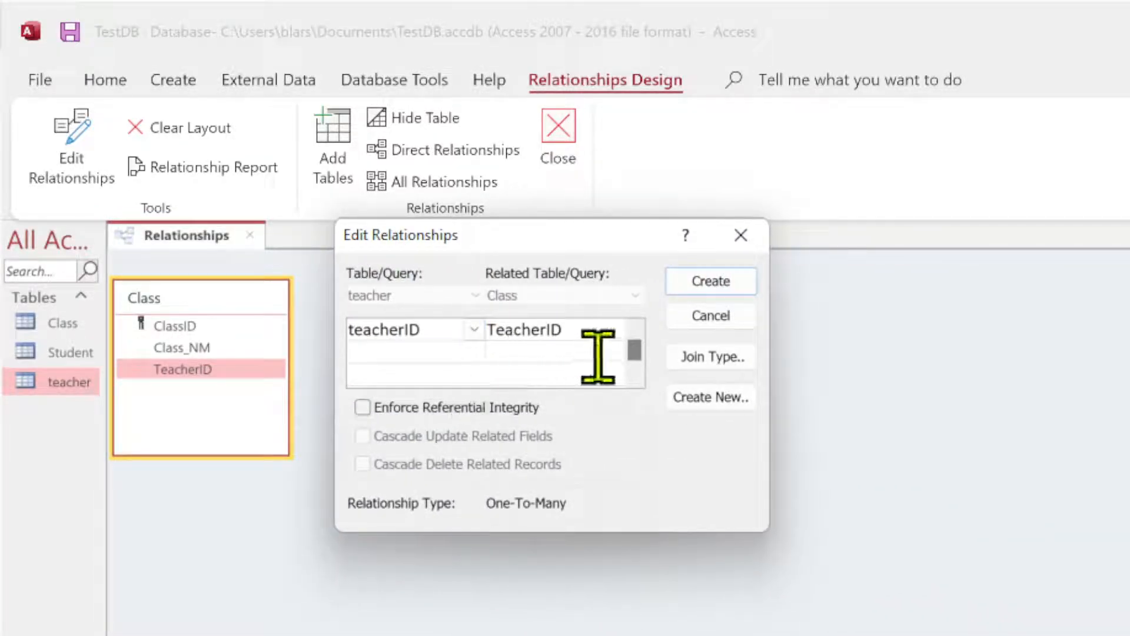
left_click(475, 330)
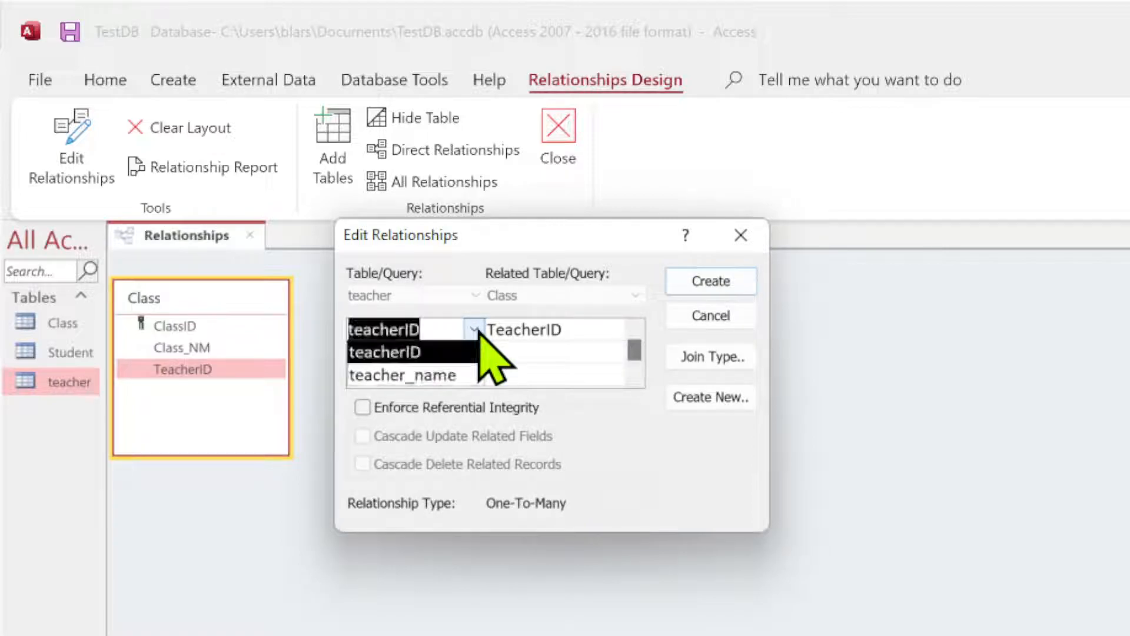
left_click(479, 331)
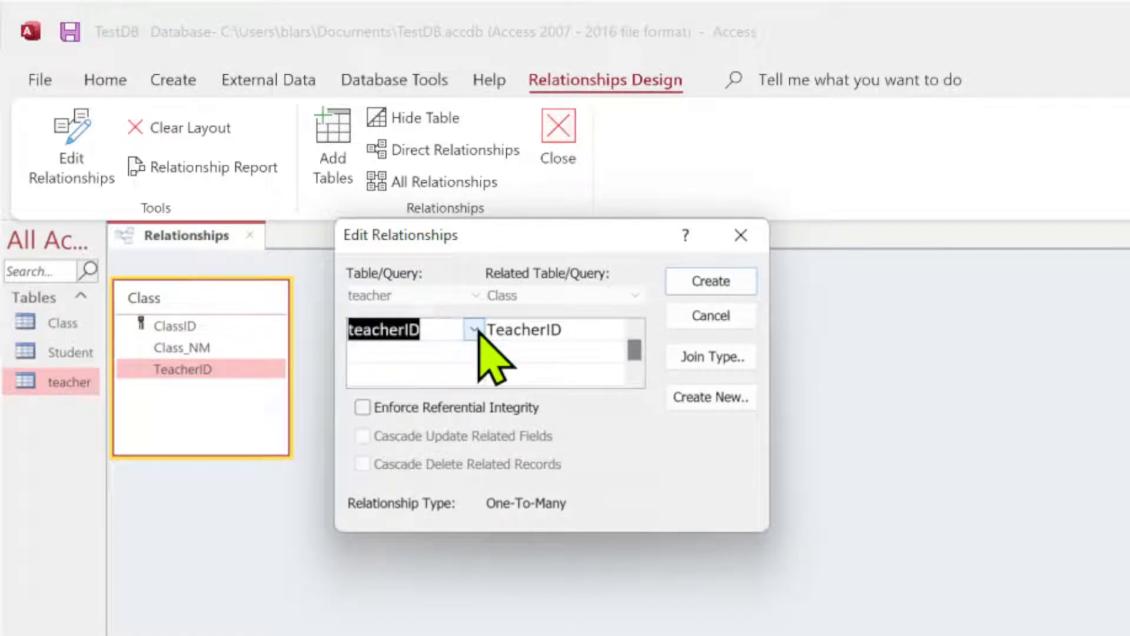
left_click(478, 330)
left_click(478, 330)
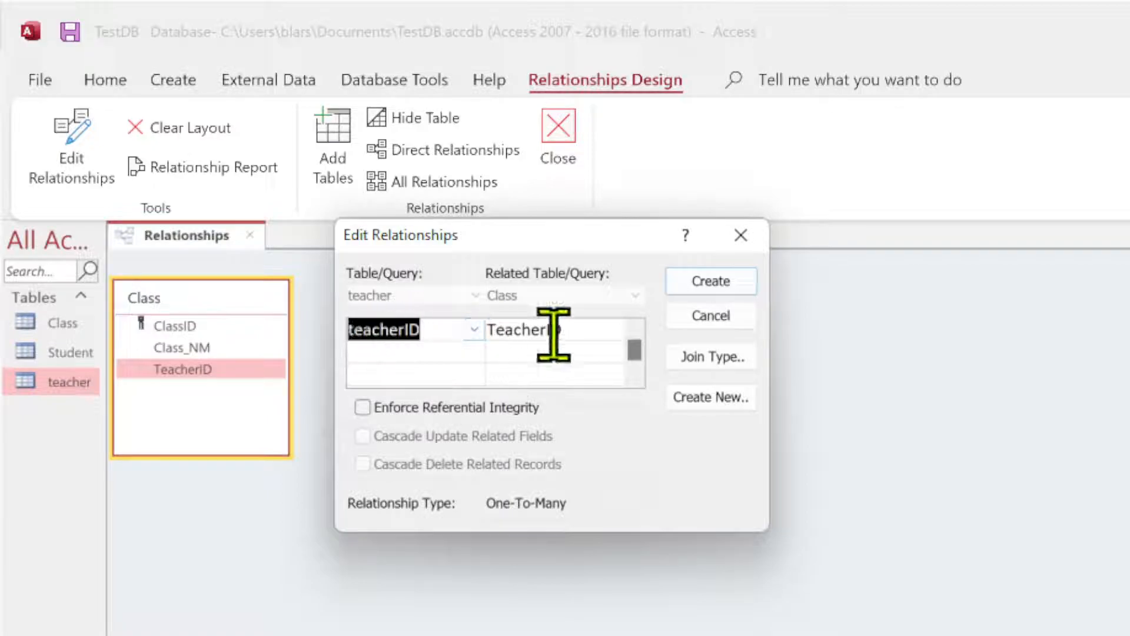
left_click(362, 407)
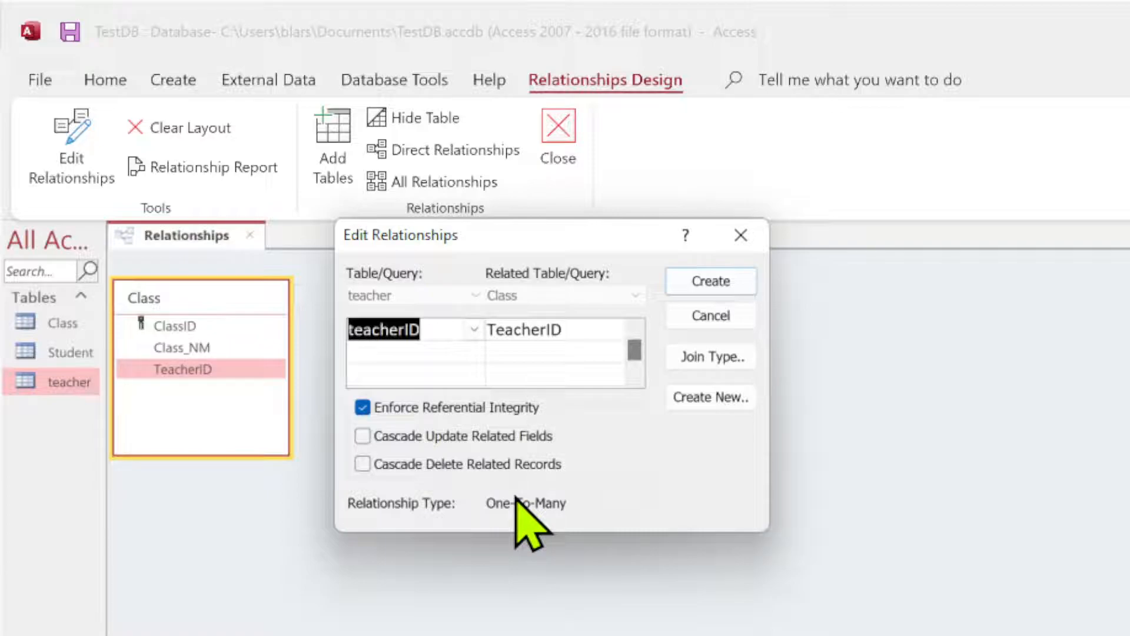
left_click(434, 328)
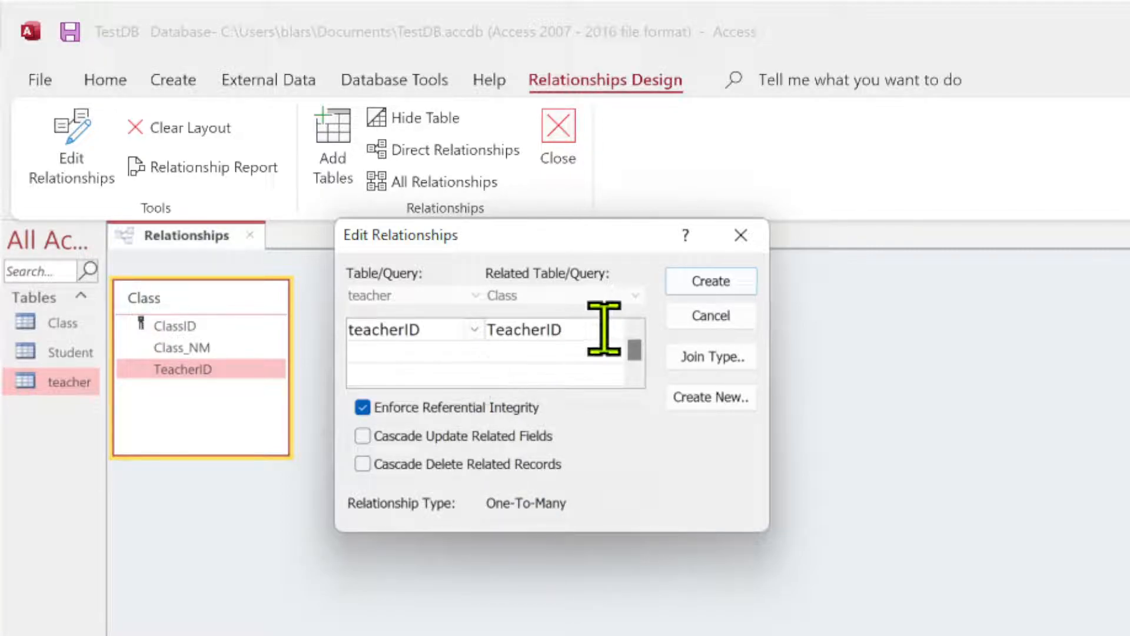
left_click(733, 286)
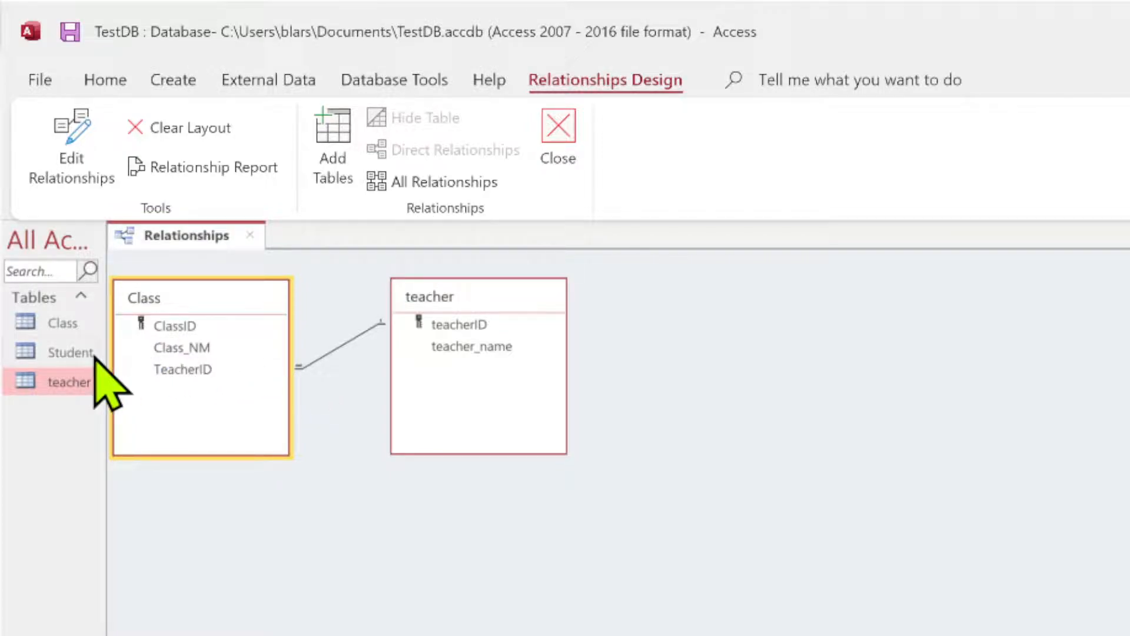
Open the Class table and enter a record with Class_NM Database Dev and TeacherID 2.
double_click(60, 323)
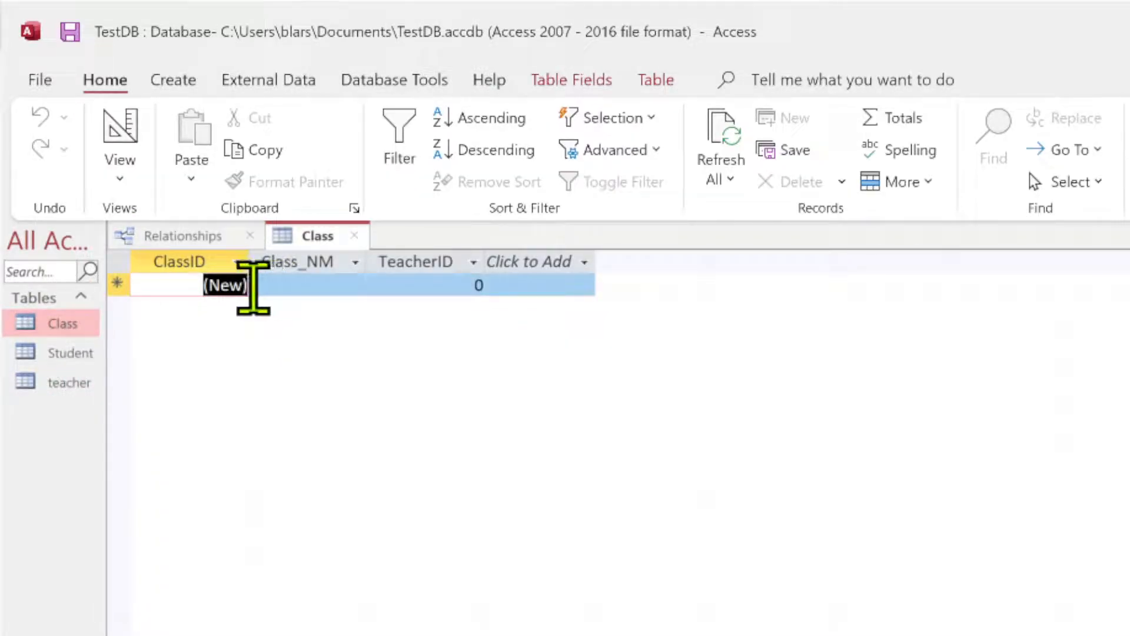
left_click(301, 286)
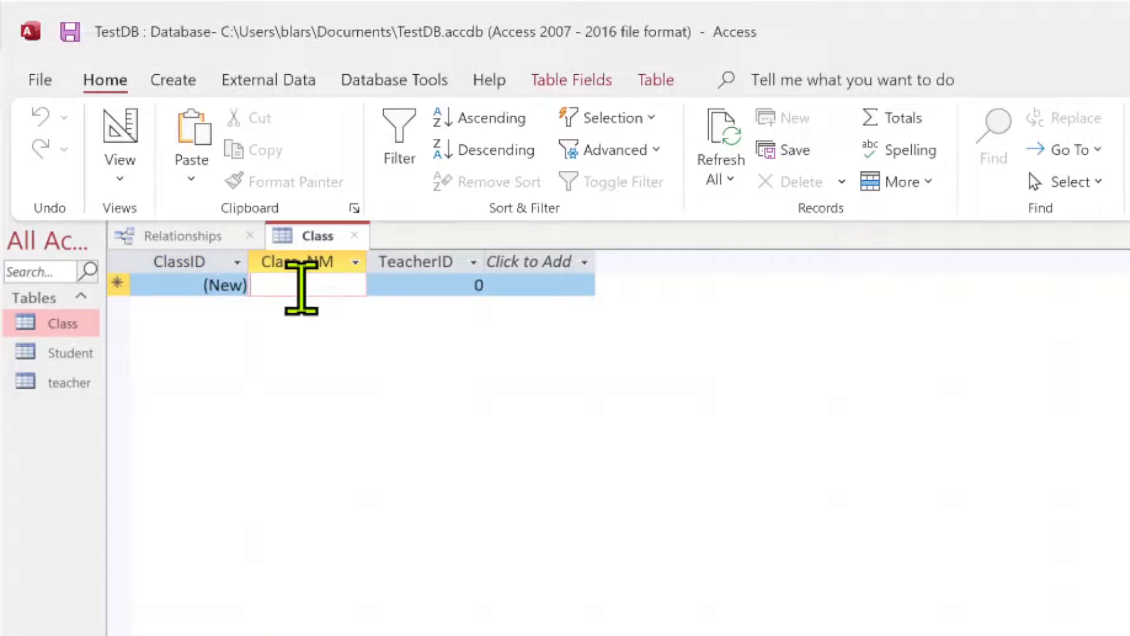
type("Dea")
key("BackSpace")
key("BackSpace")
type("at")
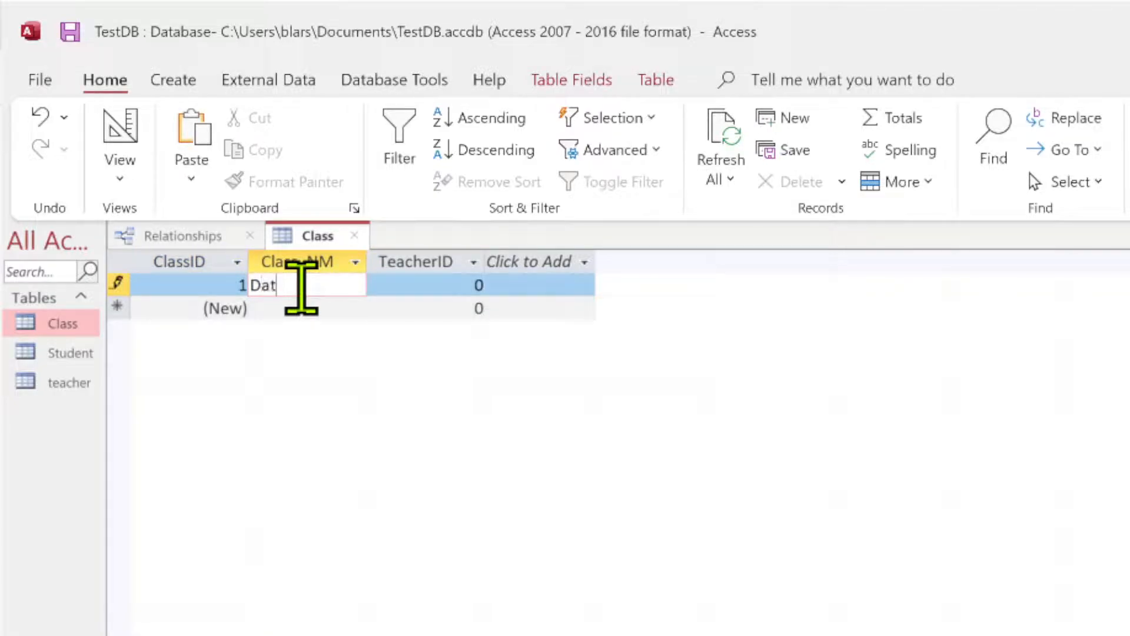
type("abase Dev")
key("Tab")
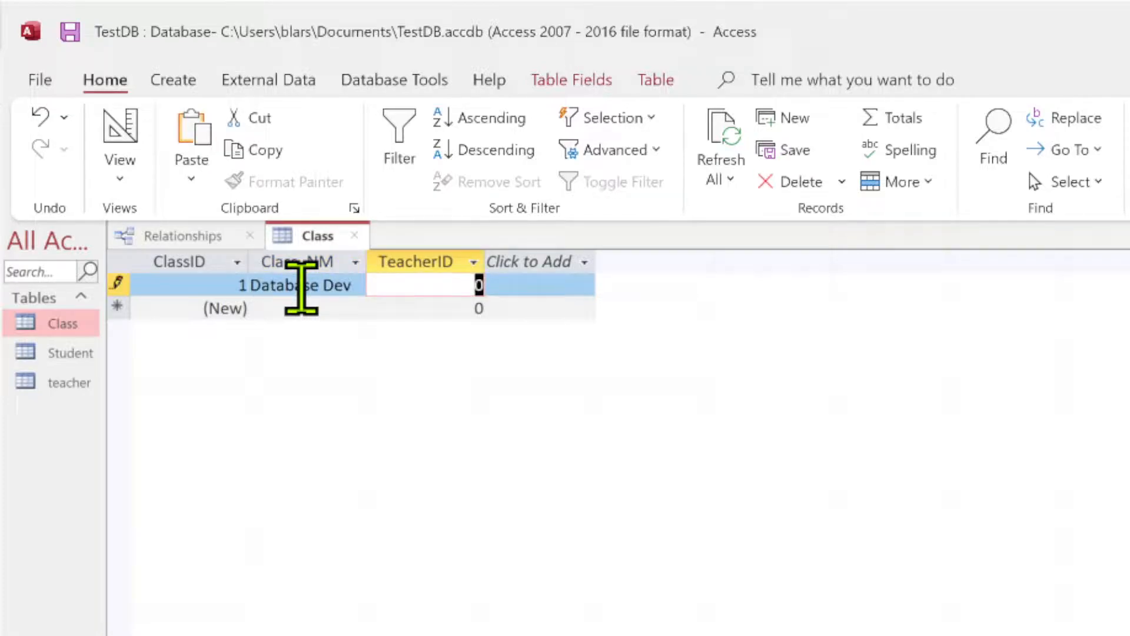
type("2")
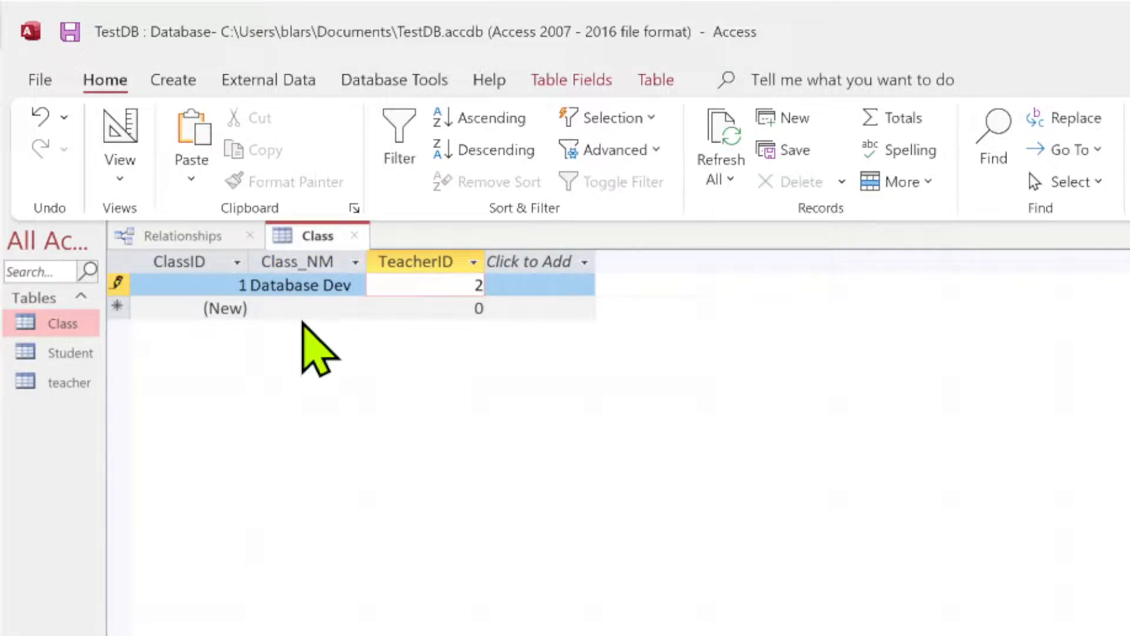
Enter a second class record named Math and try to save it with TeacherID 3.
left_click(301, 308)
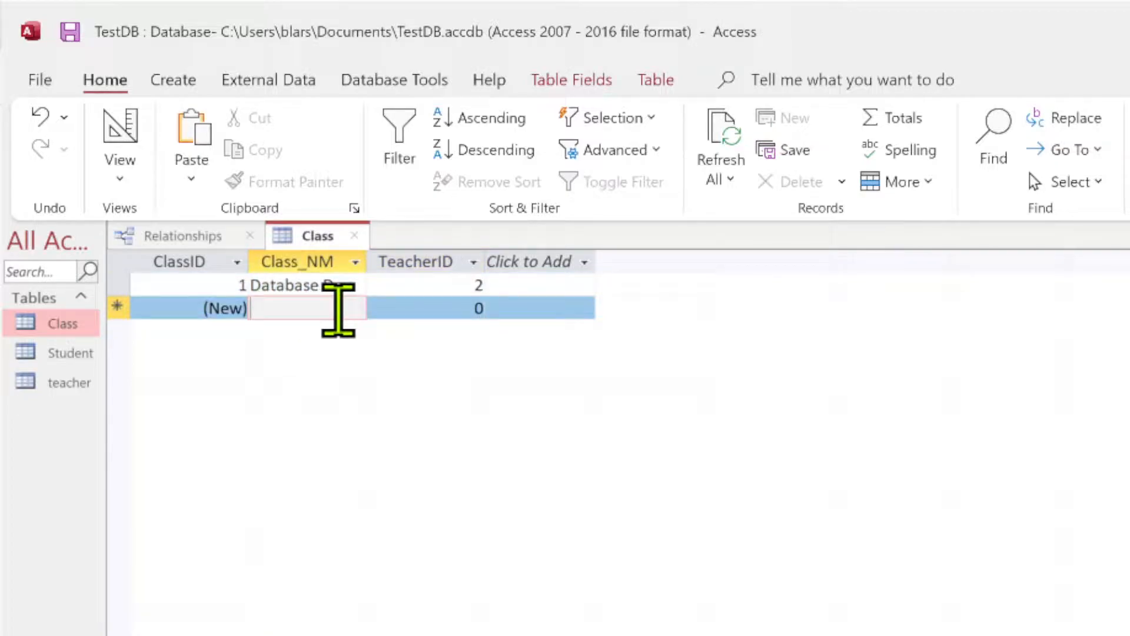
type("MAth")
key("BackSpace")
key("BackSpace")
key("BackSpace")
type("ath")
key("Tab")
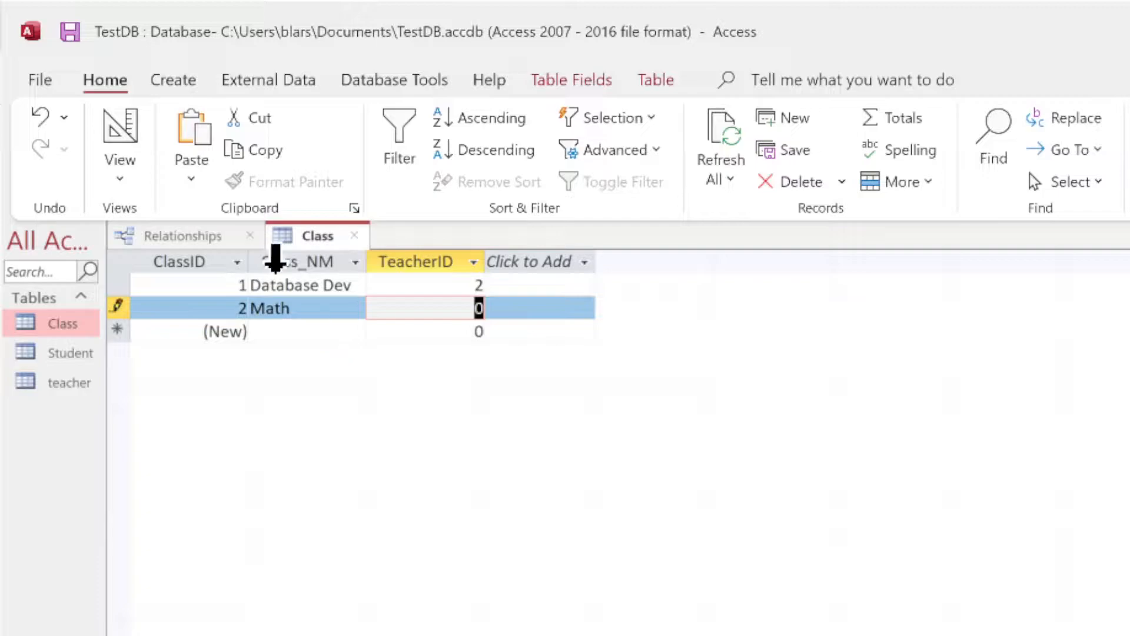
type("3")
left_click(322, 333)
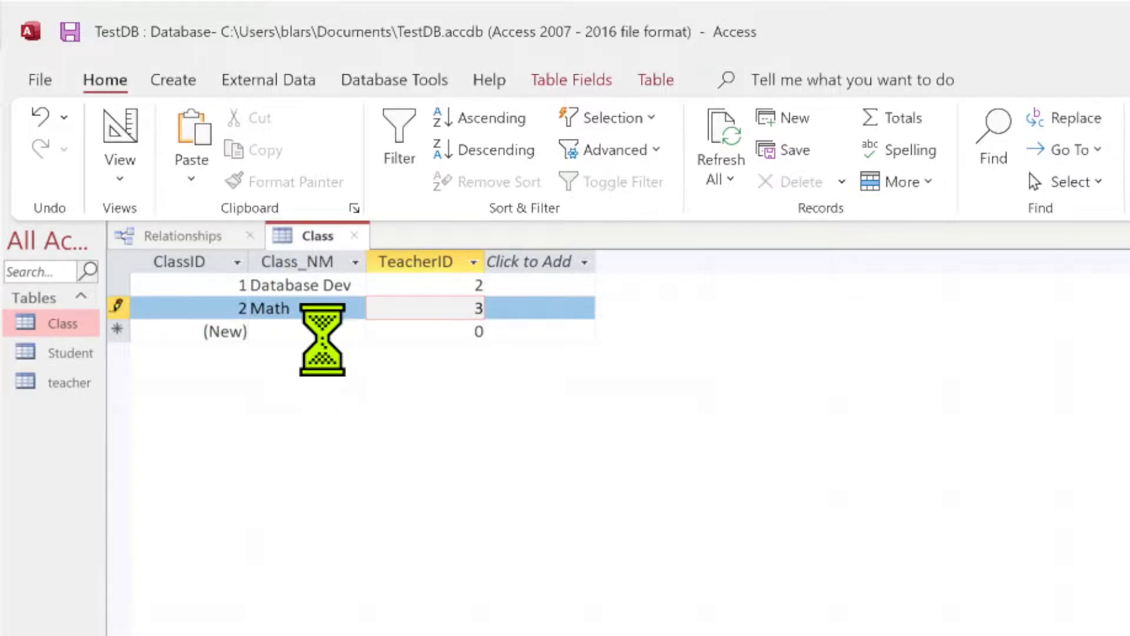
left_click_drag(969, 621, 382, 352)
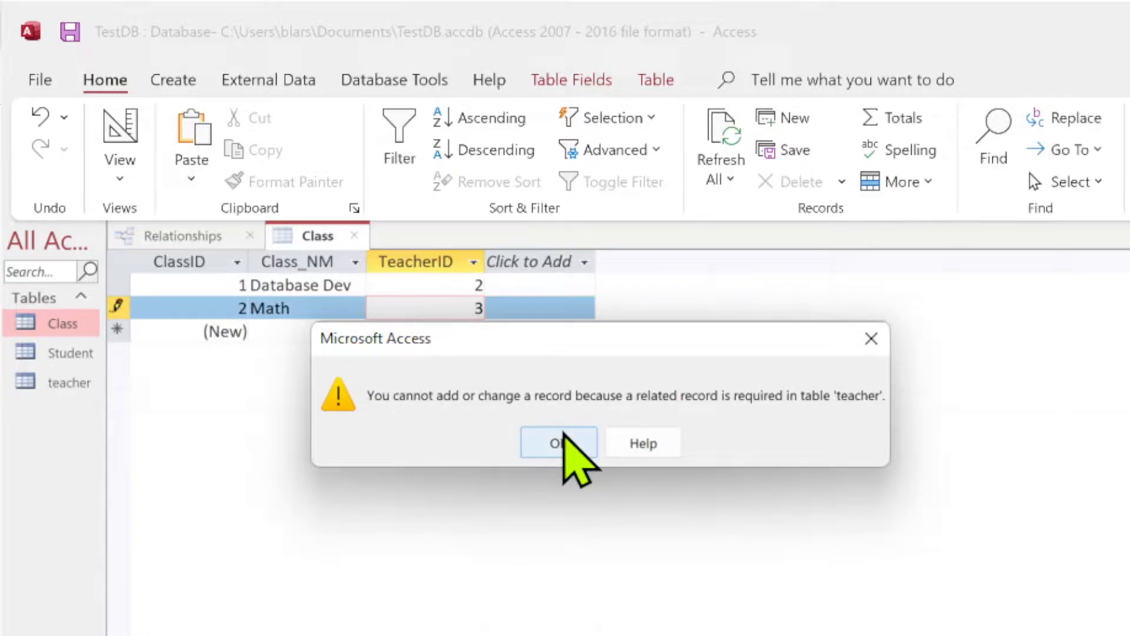
left_click(561, 439)
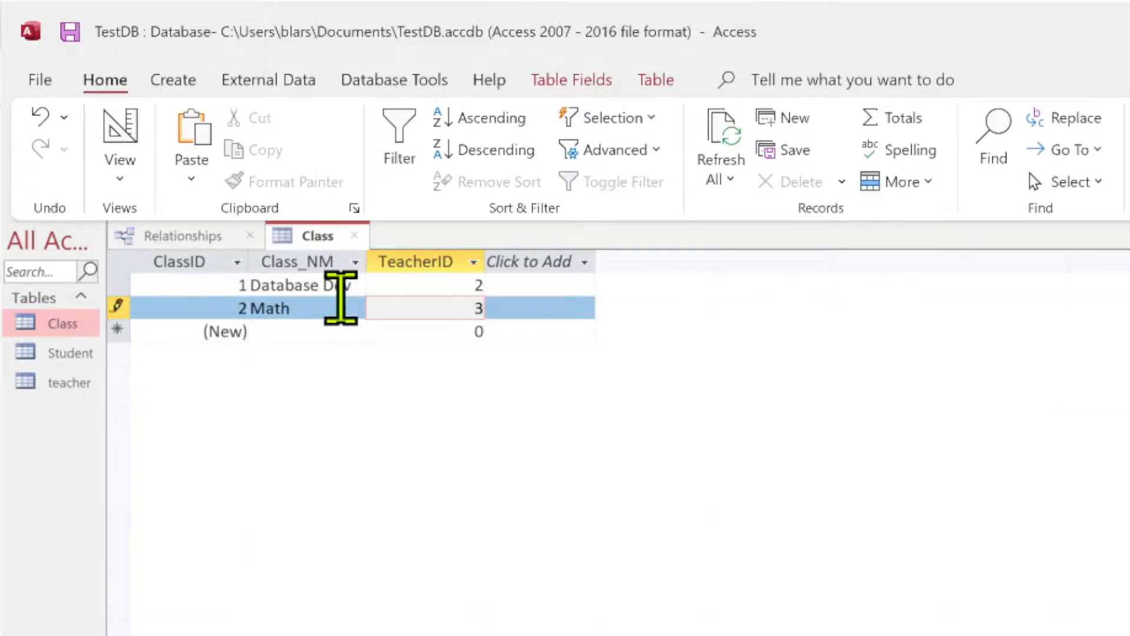
Set the Math record's TeacherID to 1 and save the record.
left_click_drag(438, 300, 505, 298)
type("1")
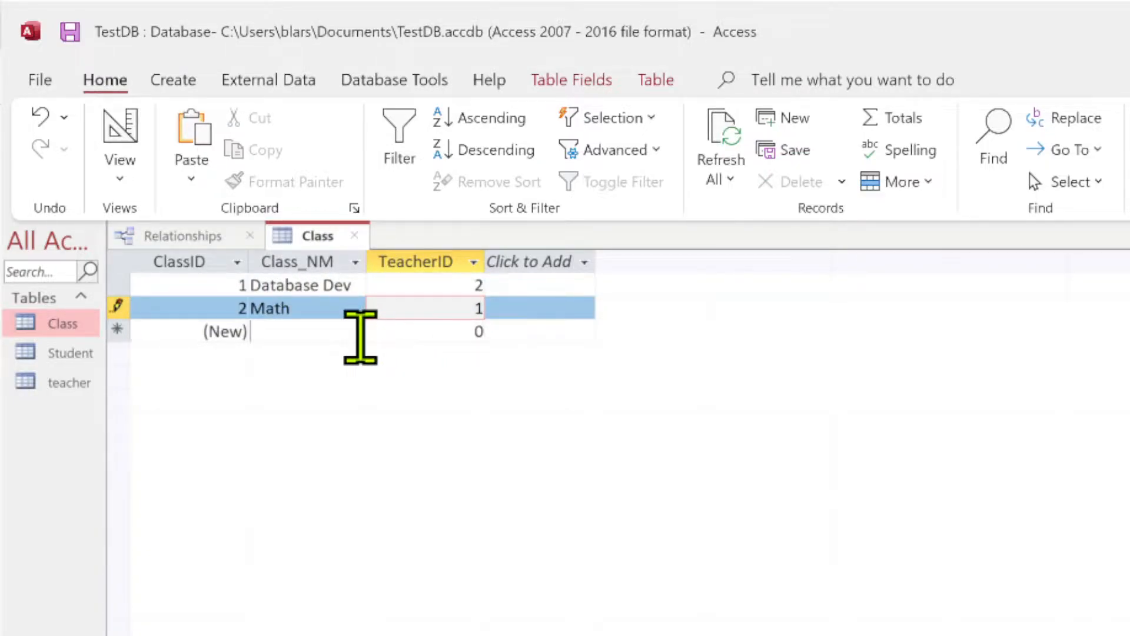
left_click(360, 333)
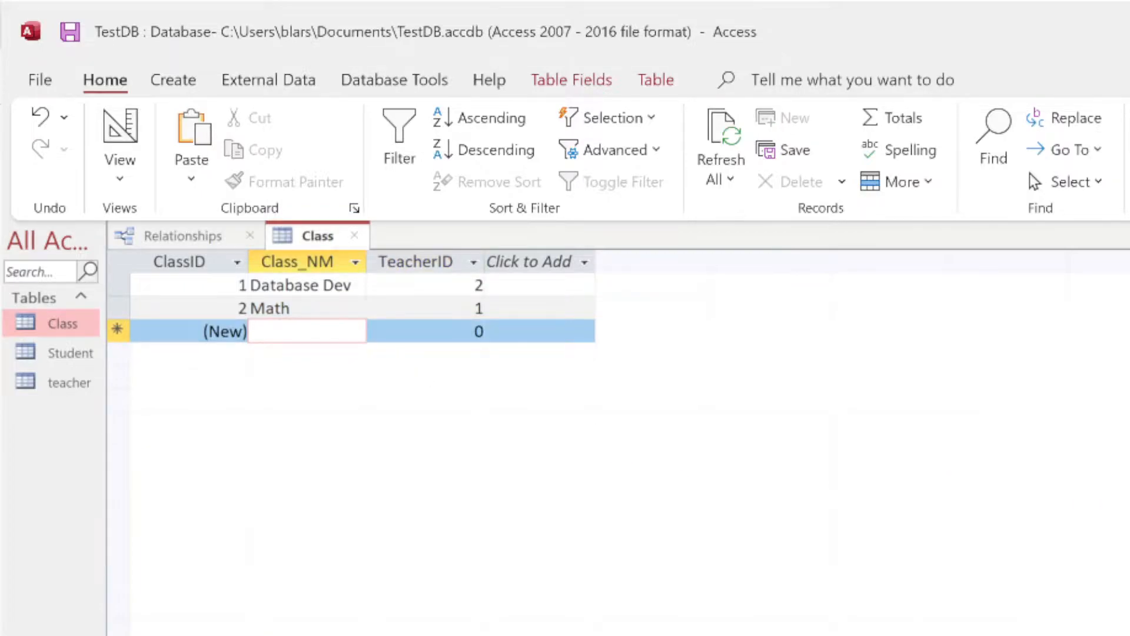